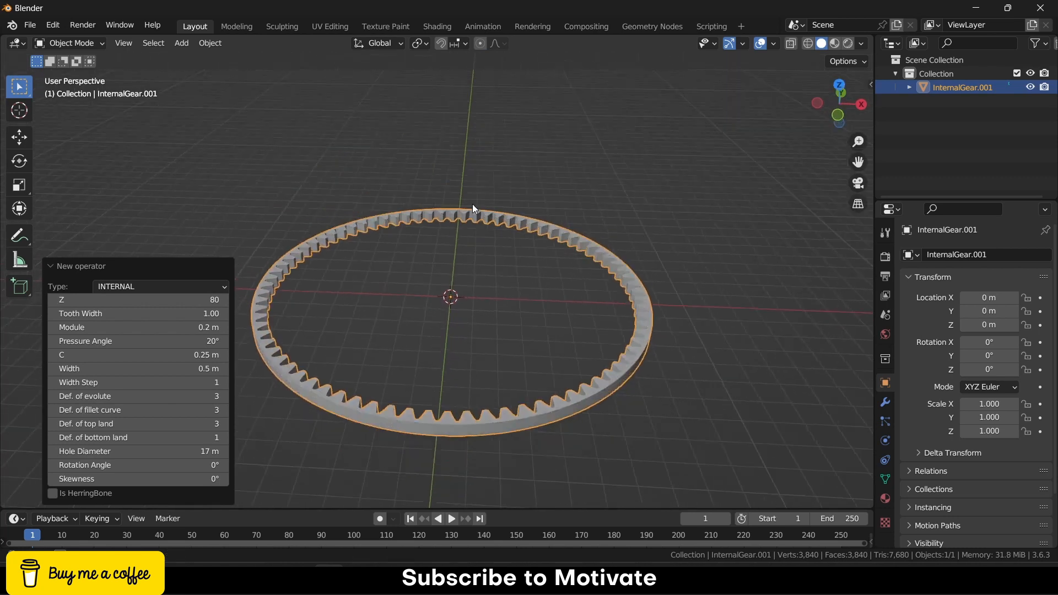
- Set the width of the internal ring gear to 2 m
{"action": "left_click_drag", "start_coordinate": [160, 369], "coordinate": [202, 369]}
{"action": "left_click", "coordinate": [172, 368]}
{"action": "type", "text": "2"}
{"action": "key", "text": "Return"}
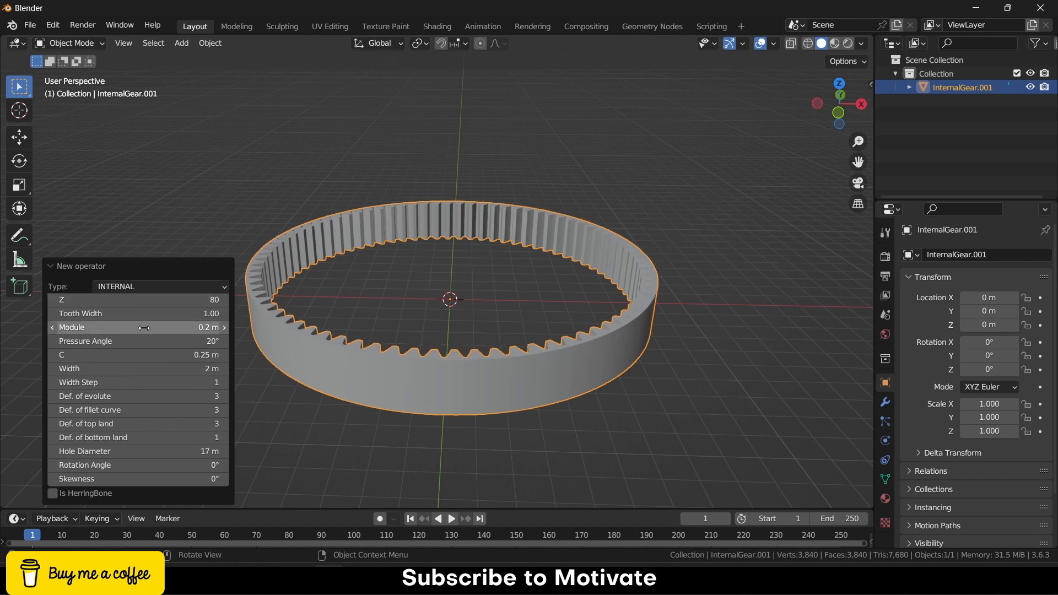
- Rename the internal ring gear object as 80T
{"action": "left_click", "coordinate": [468, 293]}
{"action": "key", "text": "KP_7"}
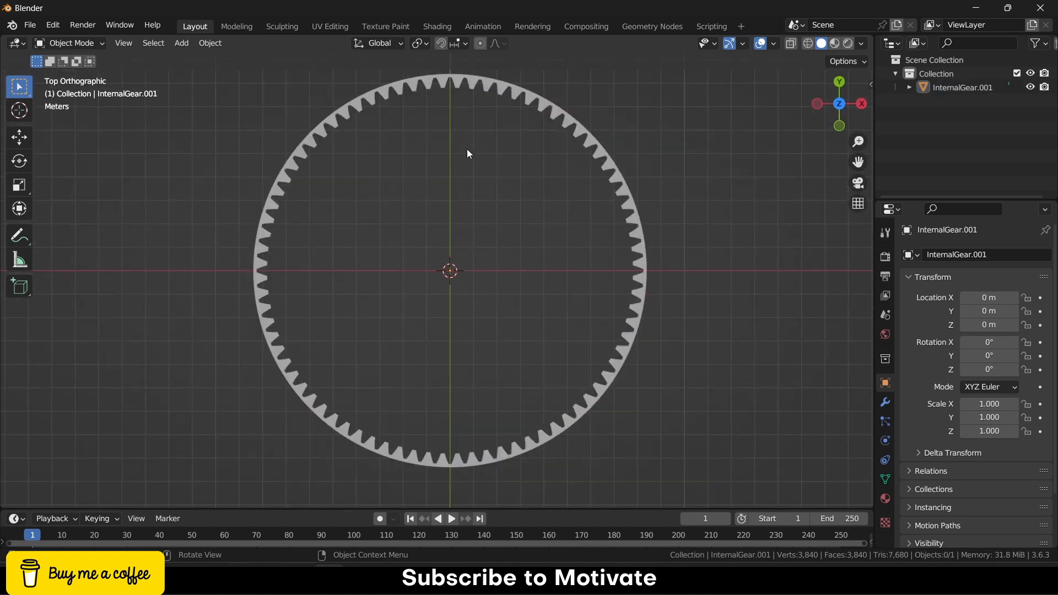
{"action": "middle_click_drag", "start_coordinate": [473, 177], "coordinate": [472, 217], "text": "shift"}
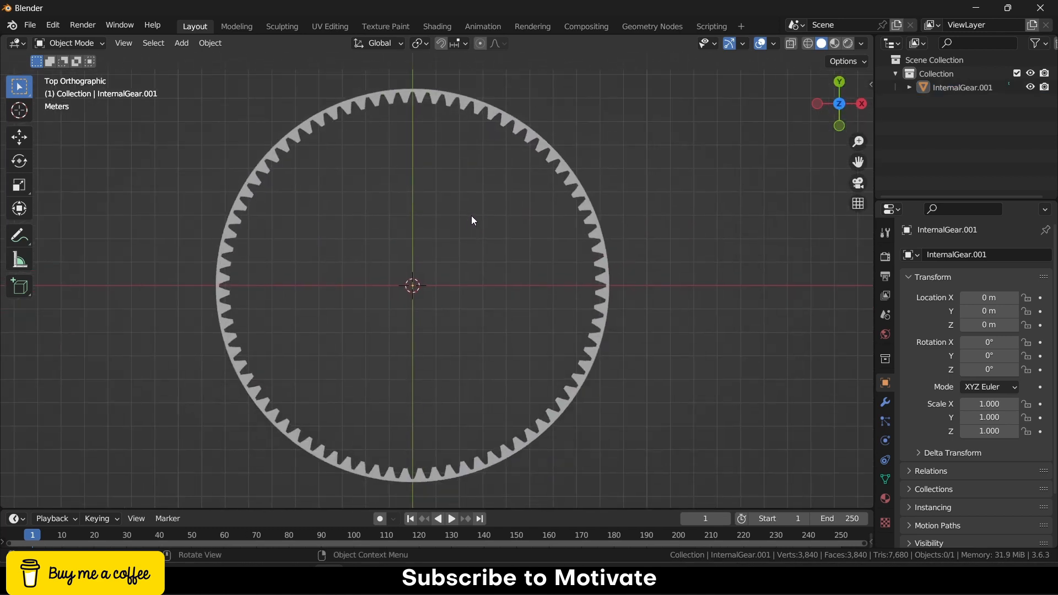
{"action": "left_click", "coordinate": [182, 44]}
{"action": "left_click", "coordinate": [578, 181]}
{"action": "key", "text": "F2"}
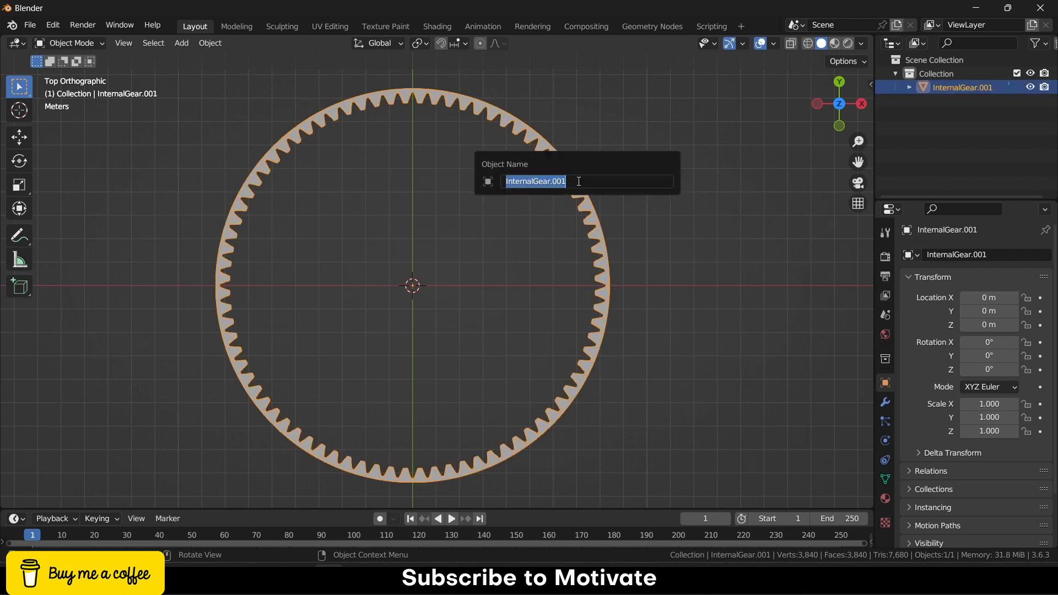
{"action": "type", "text": "80T"}
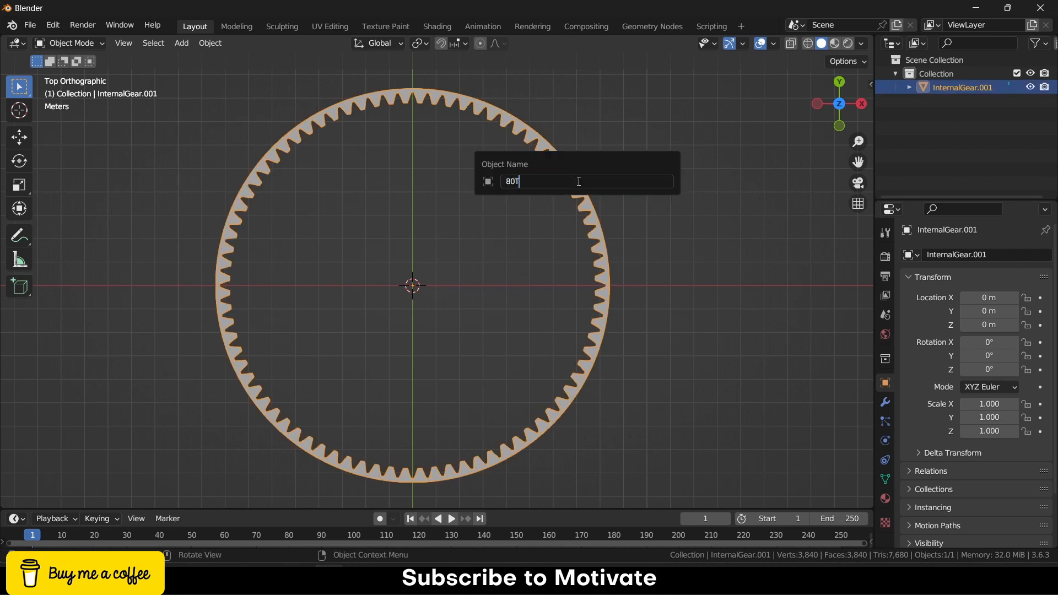
{"action": "key", "text": "Return"}
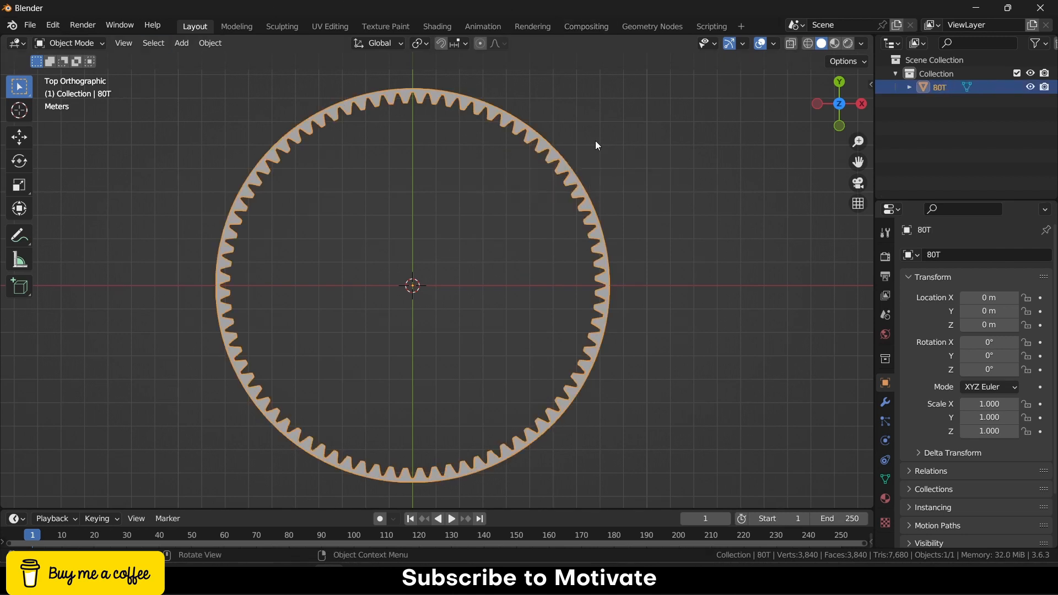
- Add an external spur gear at the centre of the ring gear with the GearGenMaster mesh generator
{"action": "left_click", "coordinate": [190, 43]}
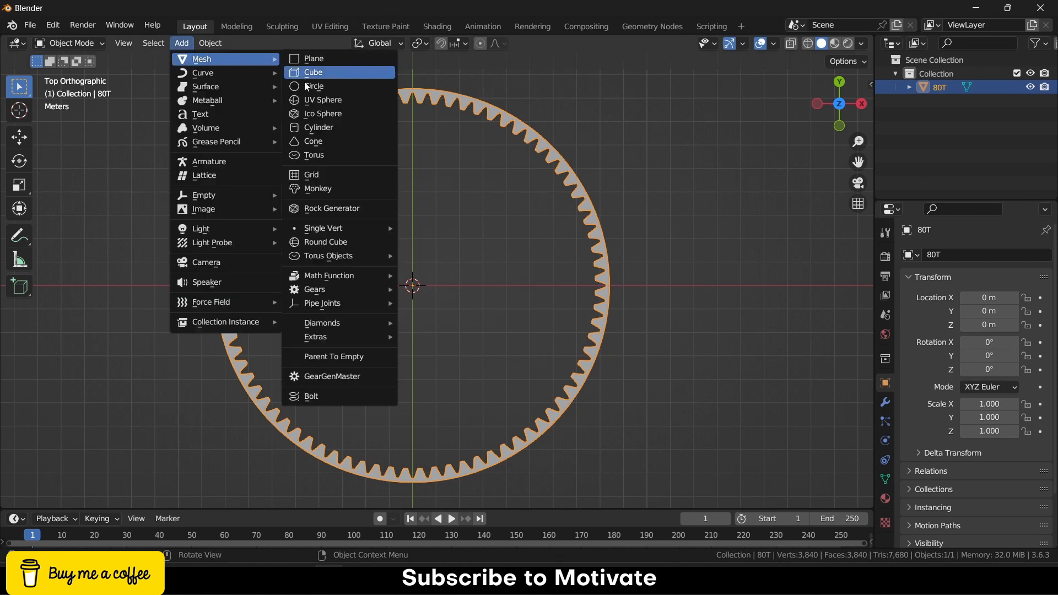
{"action": "left_click", "coordinate": [481, 310]}
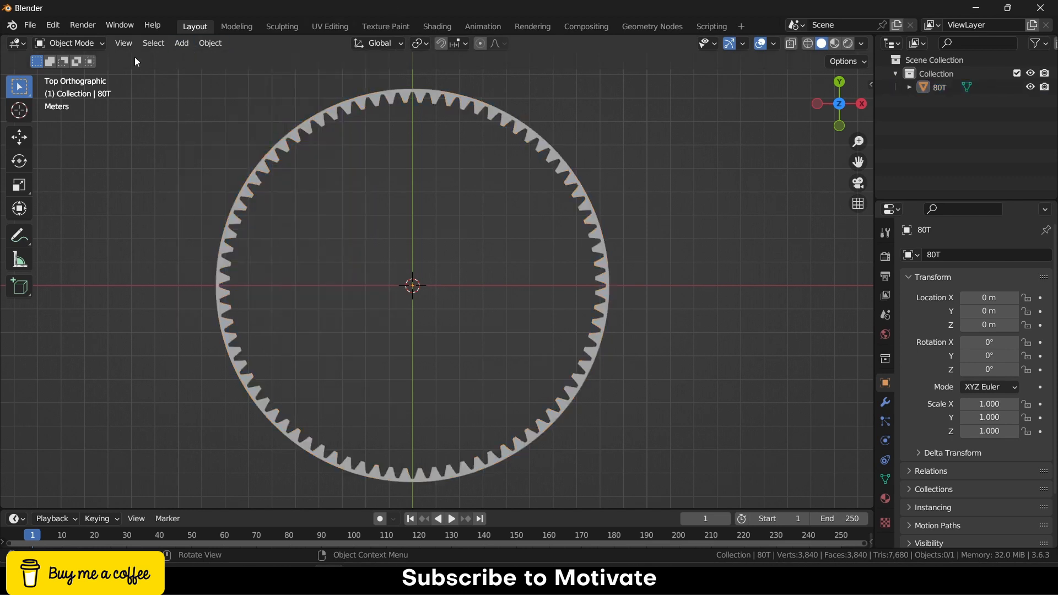
{"action": "left_click", "coordinate": [180, 44]}
{"action": "mouse_move", "coordinate": [220, 59]}
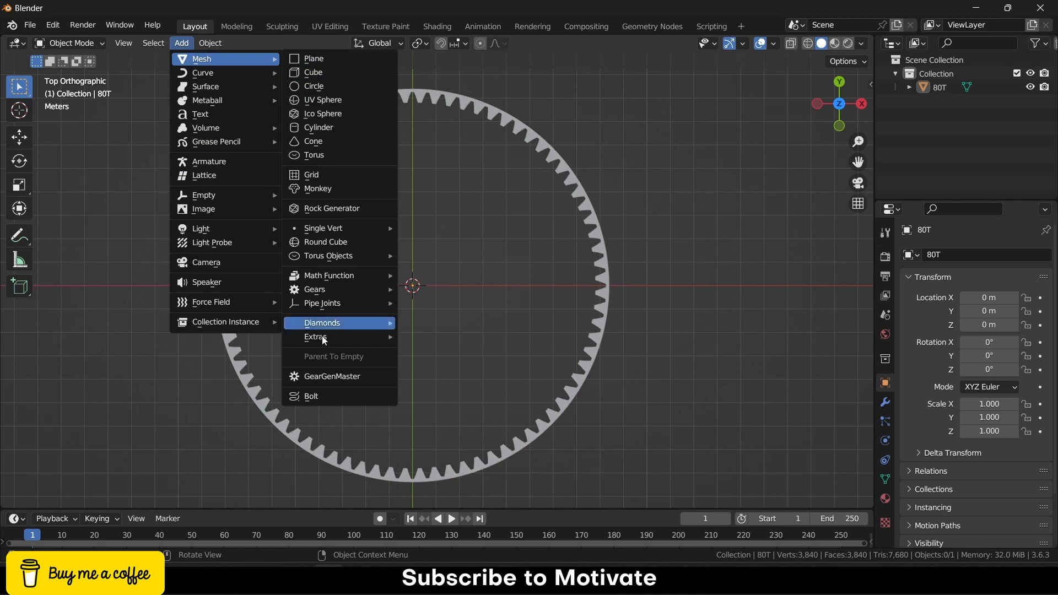
{"action": "left_click", "coordinate": [314, 378]}
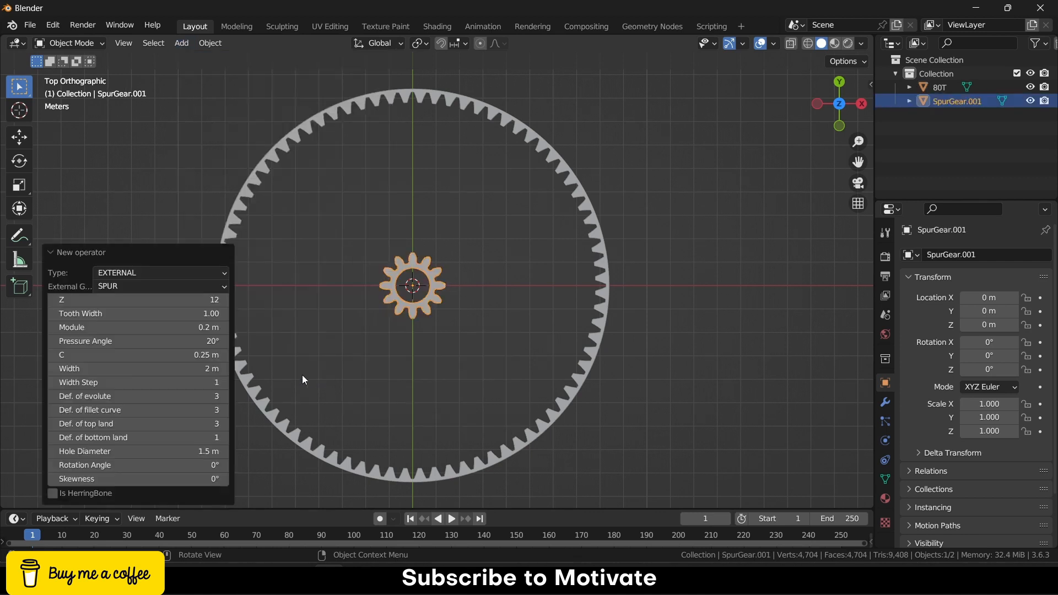
- Set the new spur gear's tooth count Z to 20
{"action": "left_click", "coordinate": [200, 301]}
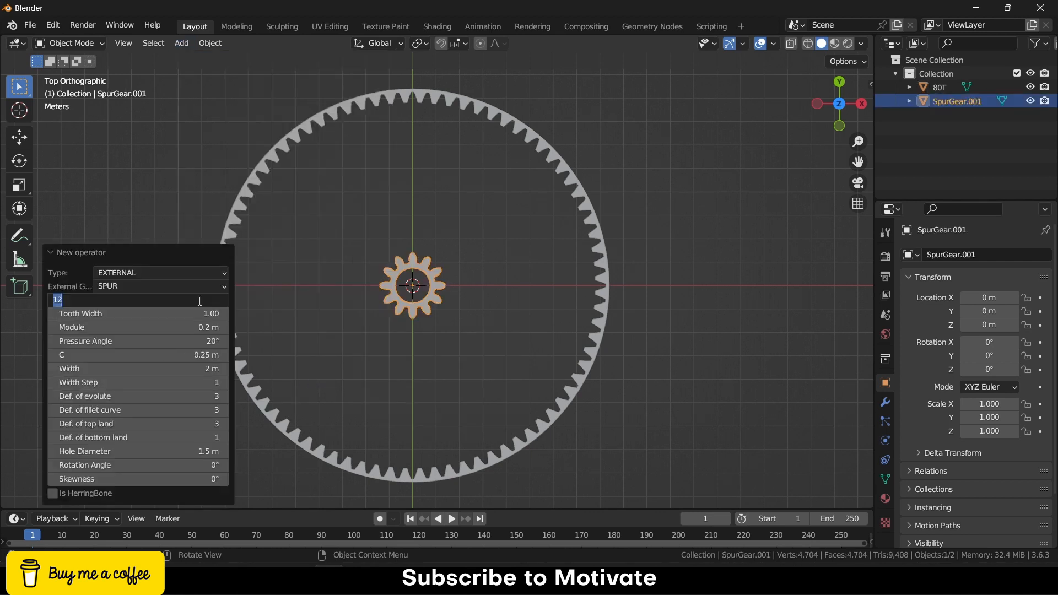
{"action": "type", "text": "20"}
{"action": "key", "text": "Return"}
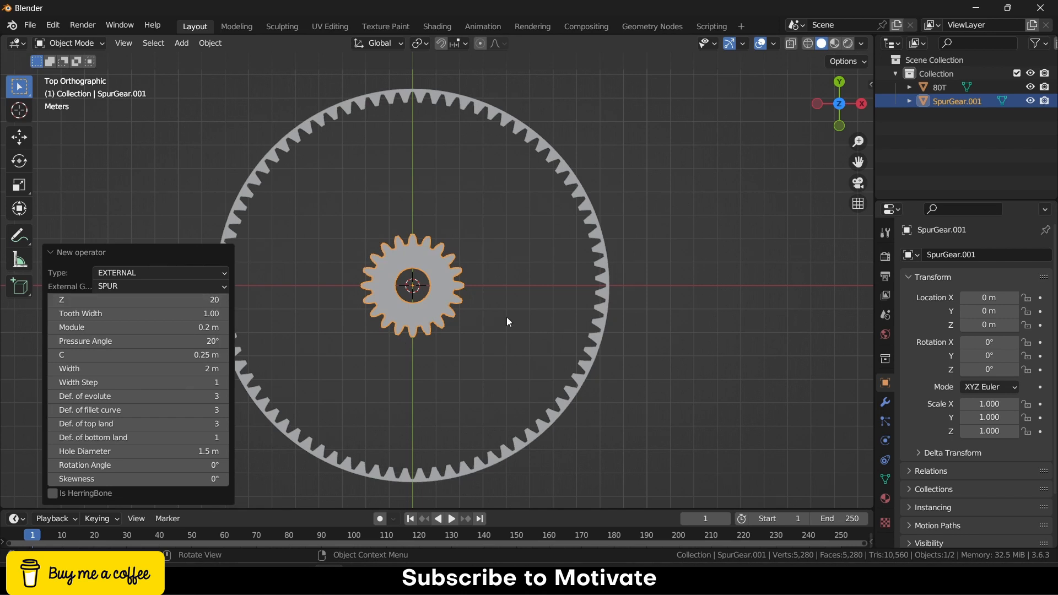
- Set the spur gear's tooth count Z to 15 and check its size against the ring gear
{"action": "middle_click_drag", "start_coordinate": [360, 313], "coordinate": [432, 306]}
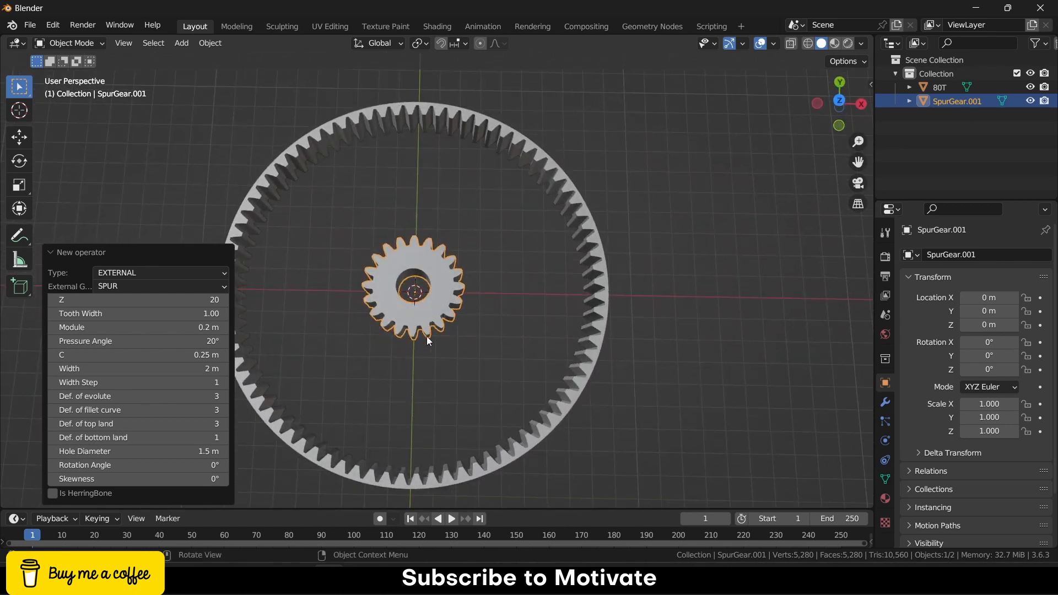
{"action": "left_click", "coordinate": [207, 300]}
{"action": "type", "text": "15"}
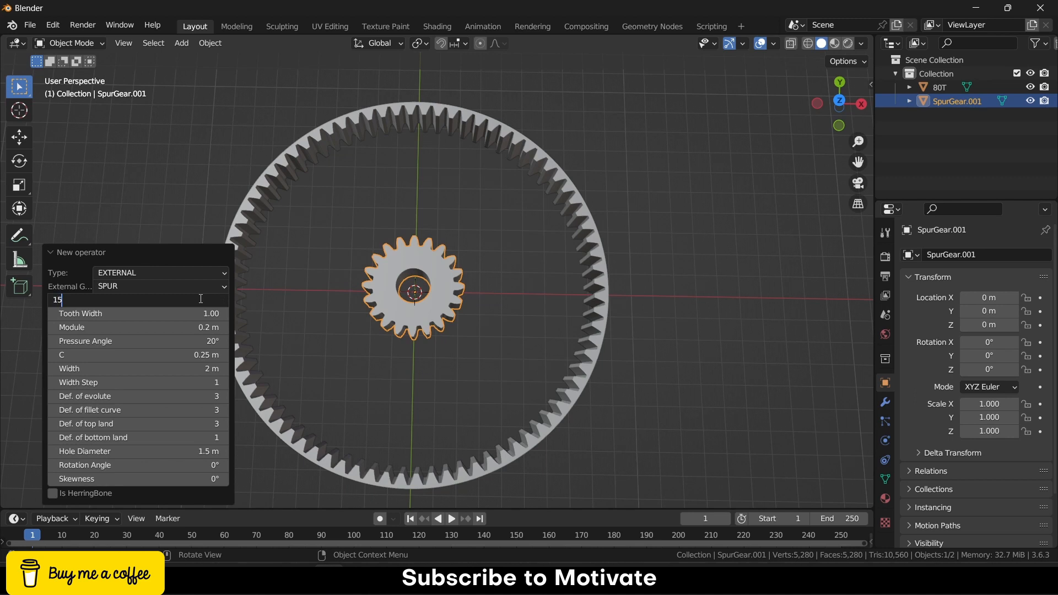
{"action": "key", "text": "Return"}
{"action": "middle_click_drag", "start_coordinate": [485, 259], "coordinate": [494, 236]}
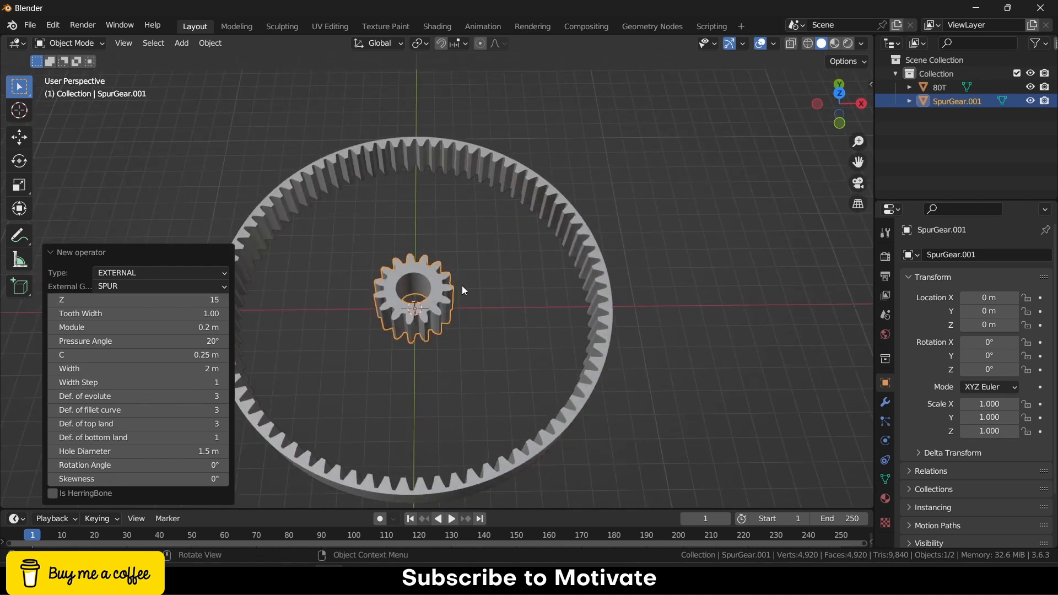
- In the top orthographic view, move the spur gear about 6.46 m along global X to the ring gear's inner teeth
{"action": "key", "text": "KP_7"}
{"action": "left_click", "coordinate": [495, 332]}
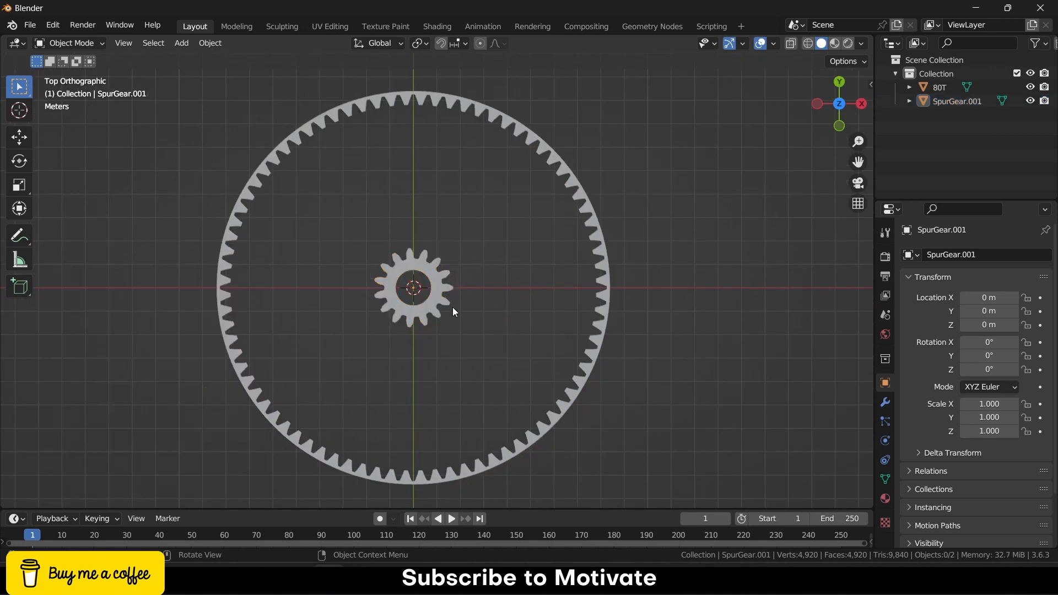
{"action": "scroll", "coordinate": [452, 306], "scroll_direction": "up", "scroll_amount": 3}
{"action": "left_click", "coordinate": [424, 282]}
{"action": "key", "text": "g"}
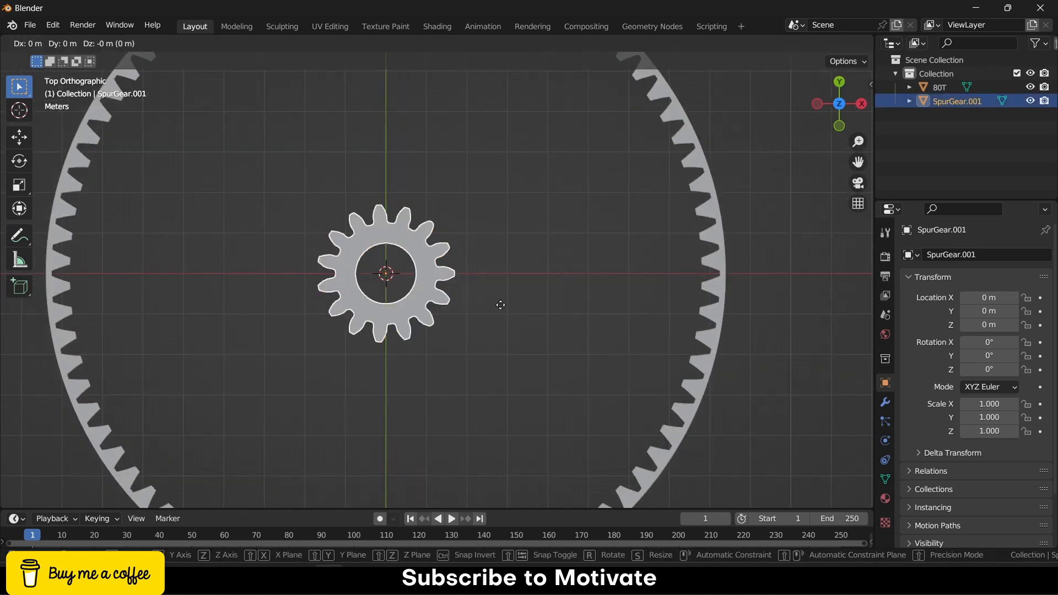
{"action": "key", "text": "x"}
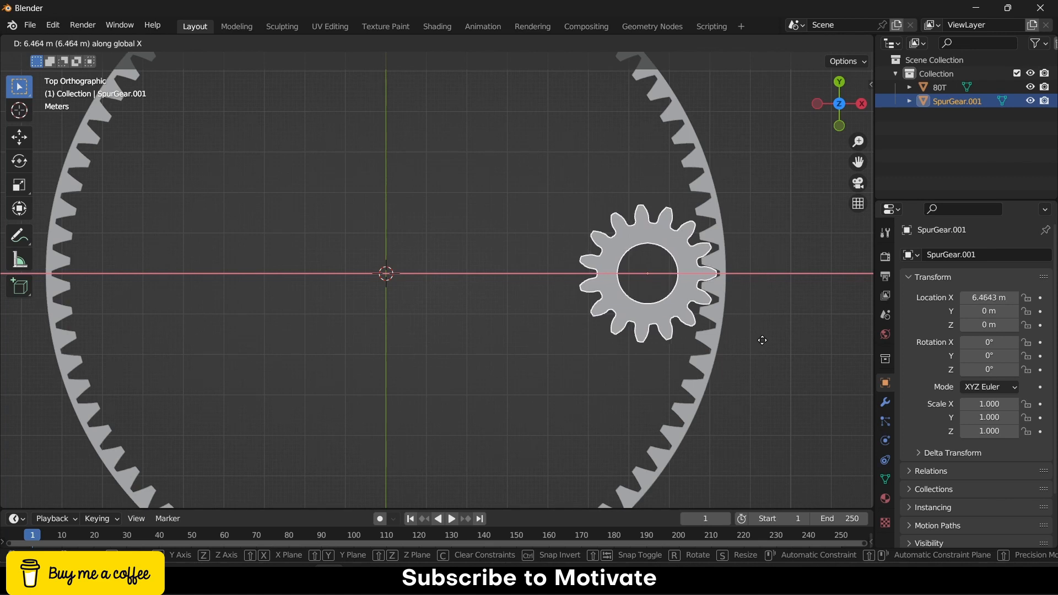
{"action": "left_click", "coordinate": [763, 340]}
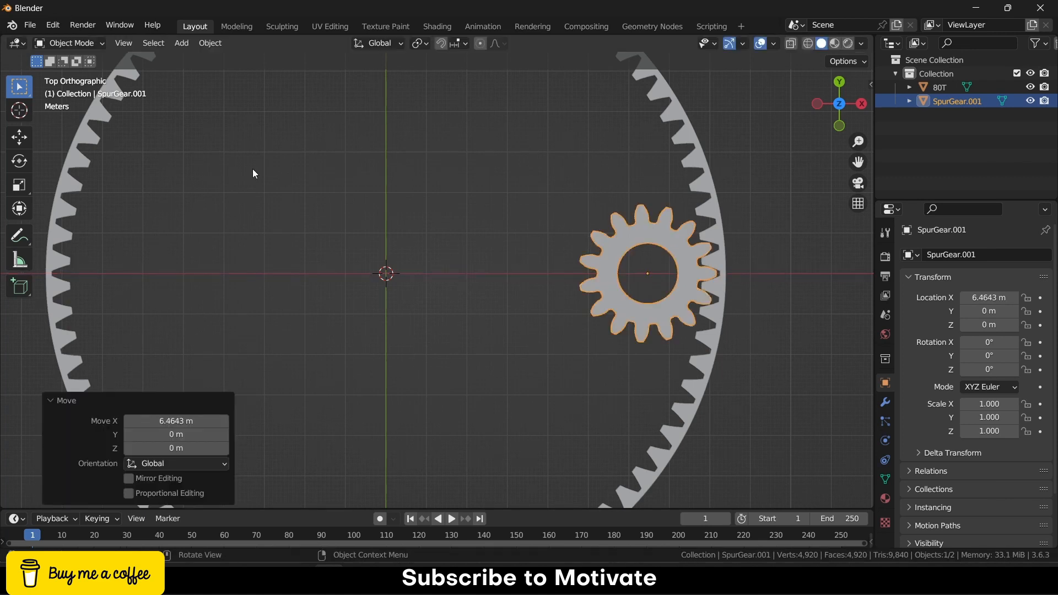
- Set the transform pivot to the 3D Cursor and rotate the spur gear about 13.3° clockwise around the ring's centre
{"action": "left_click", "coordinate": [426, 48]}
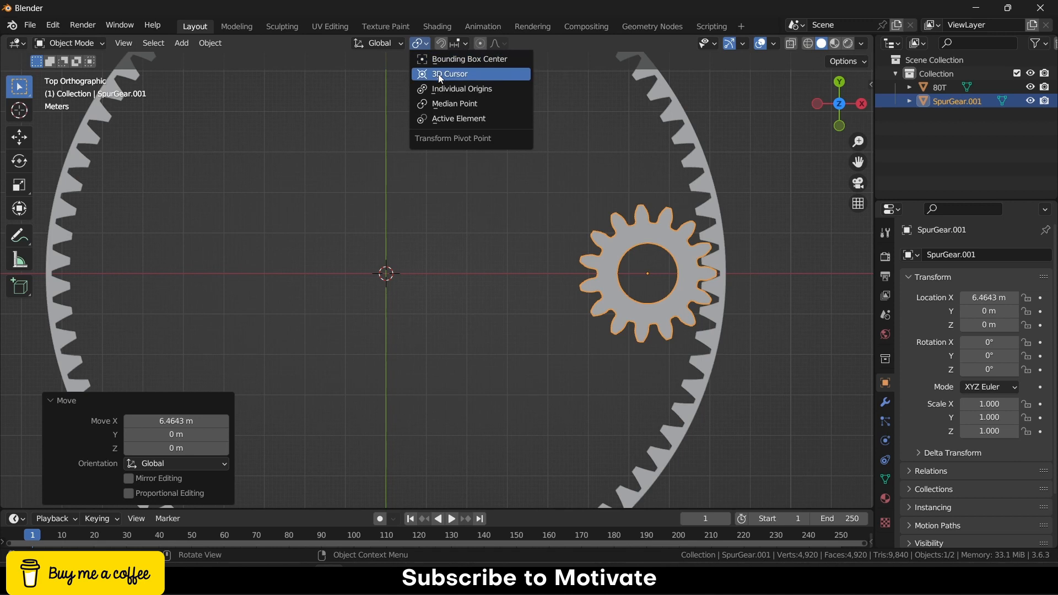
{"action": "left_click", "coordinate": [439, 75]}
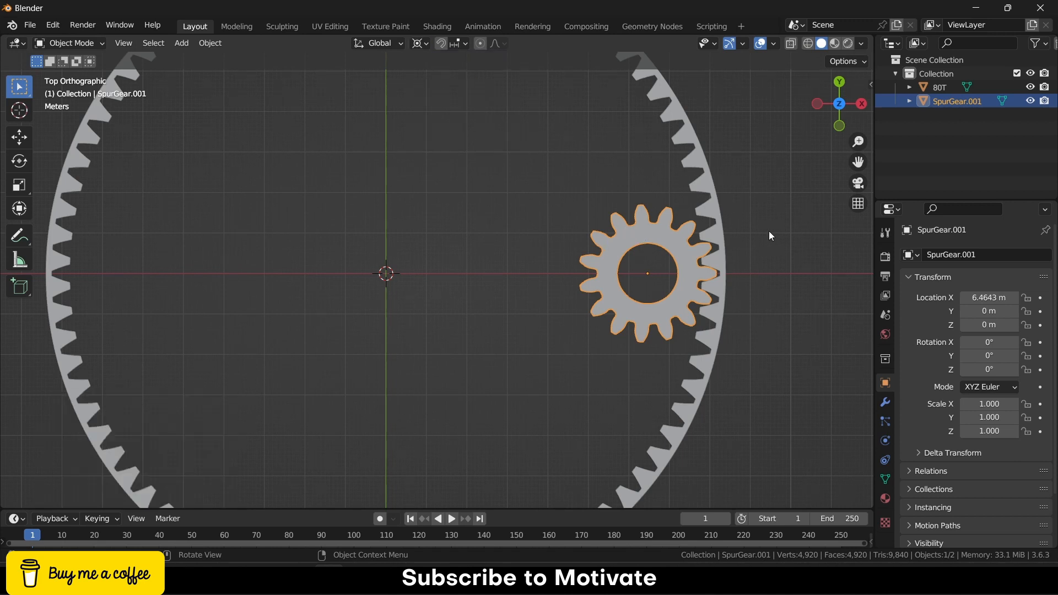
{"action": "key", "text": "r"}
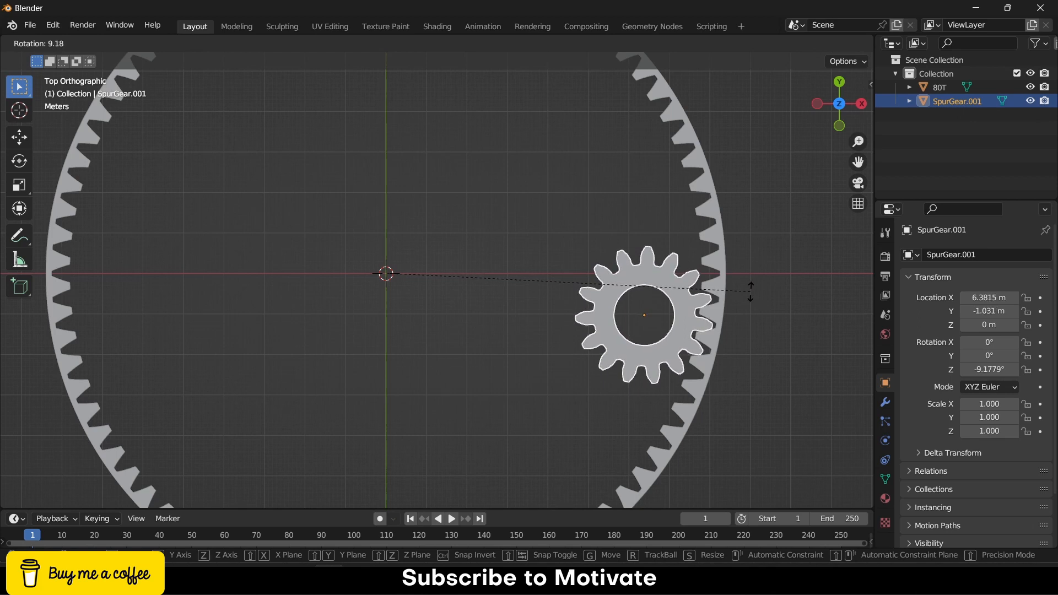
{"action": "left_click", "coordinate": [745, 318]}
{"action": "left_click", "coordinate": [696, 360]}
- Switch the pivot to Individual Origins and rotate the spur gear about 0.9° clockwise so its teeth mesh with the ring gear
{"action": "scroll", "coordinate": [697, 360], "scroll_direction": "up", "scroll_amount": 6}
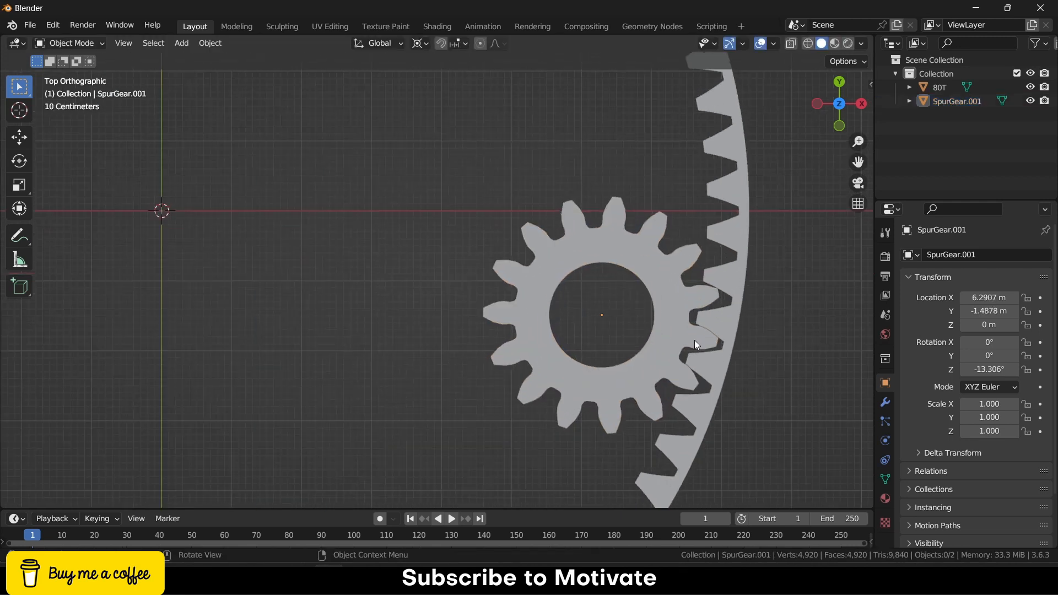
{"action": "left_click", "coordinate": [420, 43]}
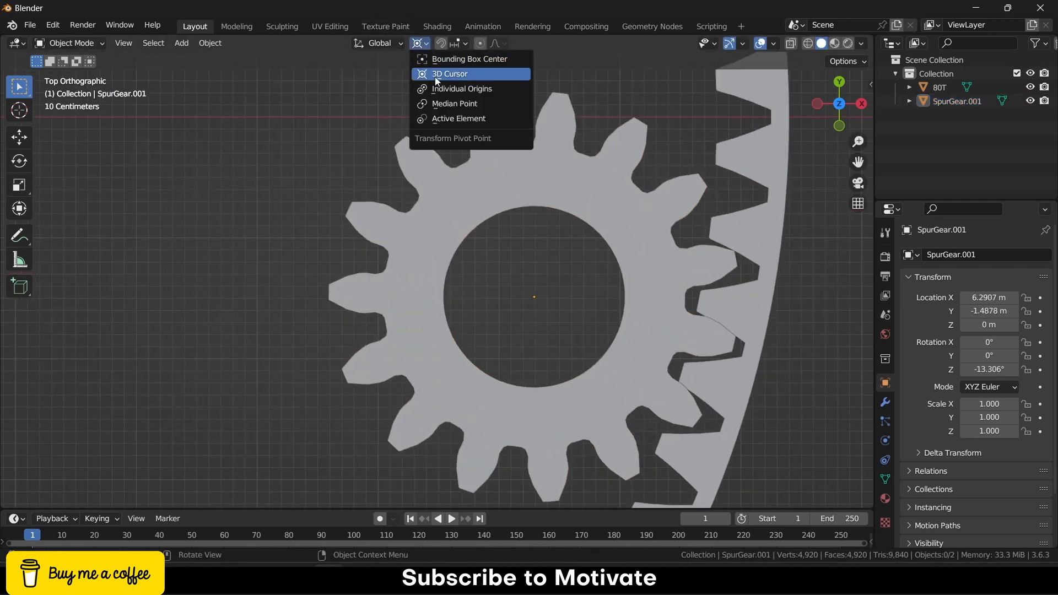
{"action": "left_click", "coordinate": [444, 89]}
{"action": "left_click", "coordinate": [643, 223]}
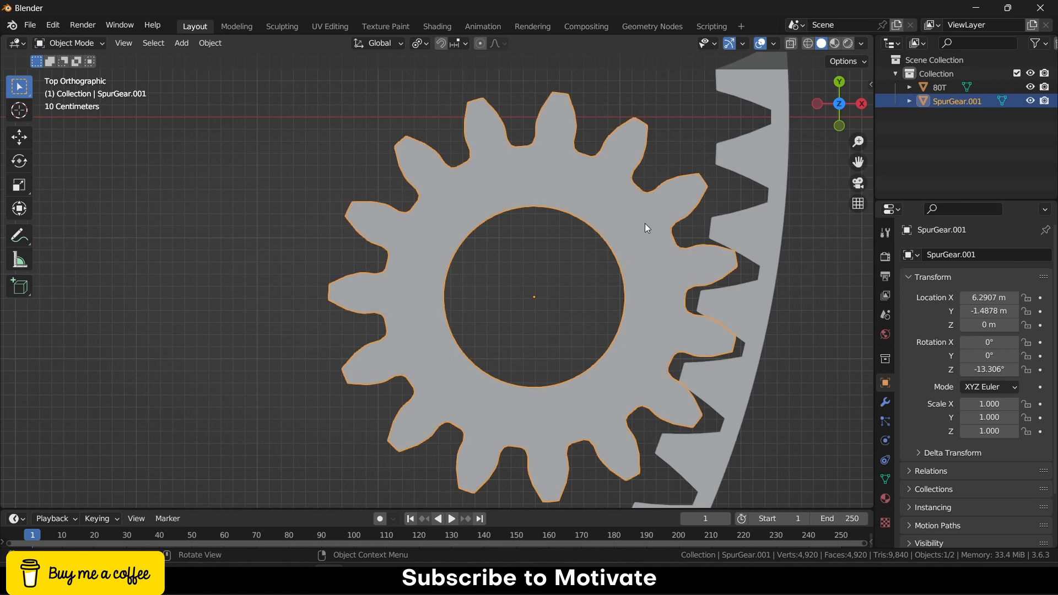
{"action": "key", "text": "r"}
{"action": "left_click", "coordinate": [645, 225]}
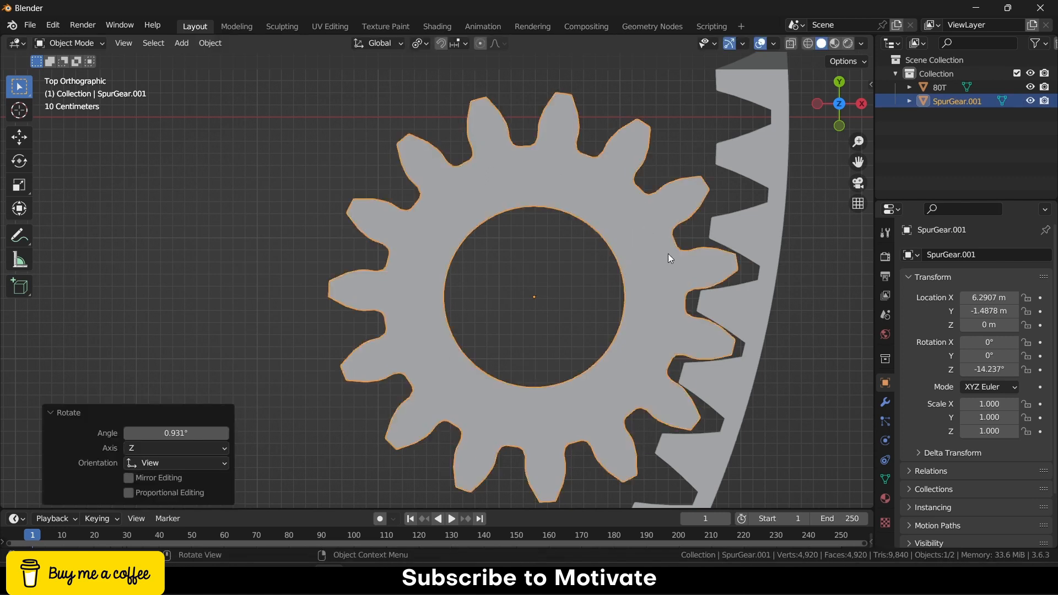
{"action": "scroll", "coordinate": [667, 253], "scroll_direction": "up", "scroll_amount": 3}
{"action": "scroll", "coordinate": [667, 253], "scroll_direction": "down", "scroll_amount": 10}
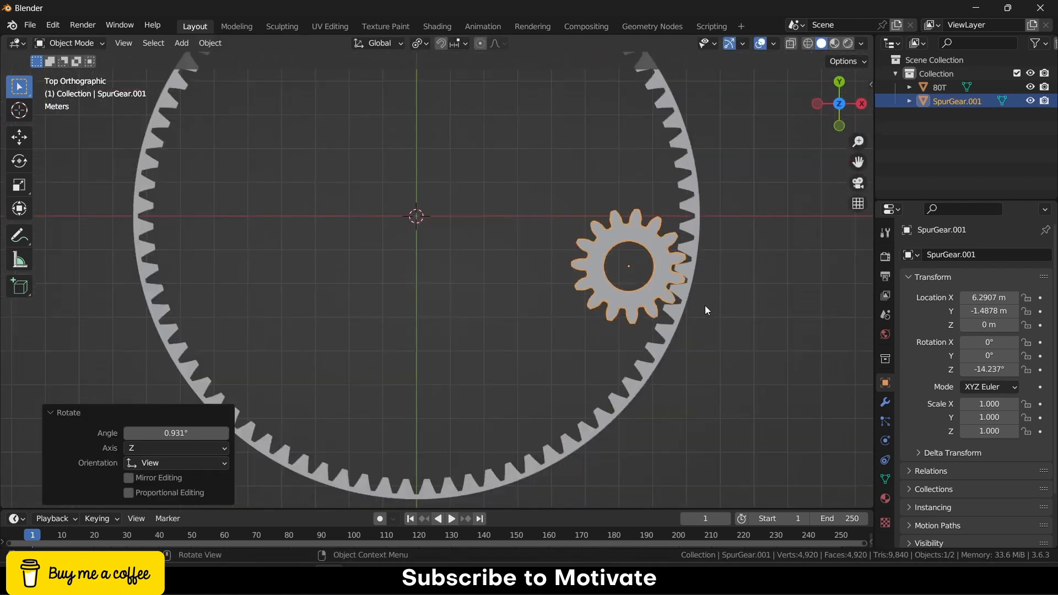
- Add a Plain Axes empty at the ring gear's centre
{"action": "left_click", "coordinate": [181, 43]}
{"action": "mouse_move", "coordinate": [232, 195]}
{"action": "left_click", "coordinate": [306, 198]}
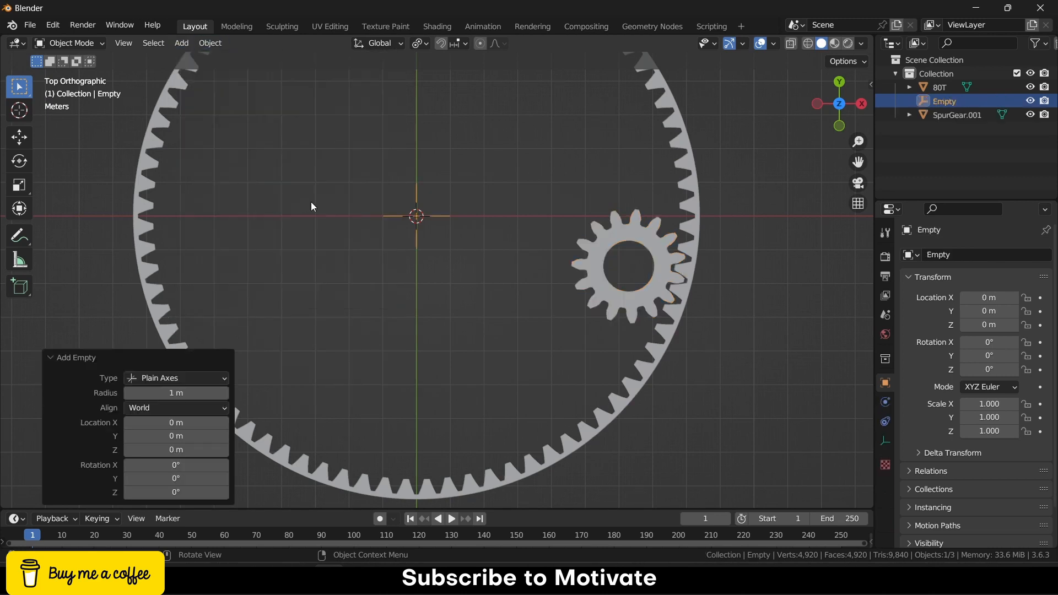
- Try an Array modifier on the spur gear with Object Offset set to the Empty, and remove the modifier
{"action": "left_click", "coordinate": [629, 300]}
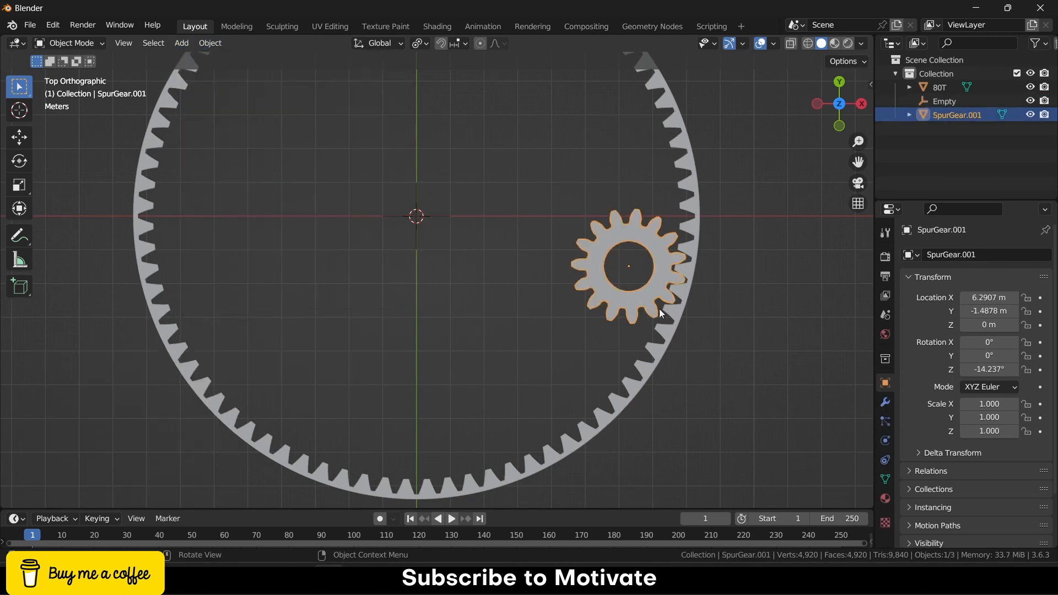
{"action": "left_click", "coordinate": [885, 402]}
{"action": "left_click", "coordinate": [998, 257]}
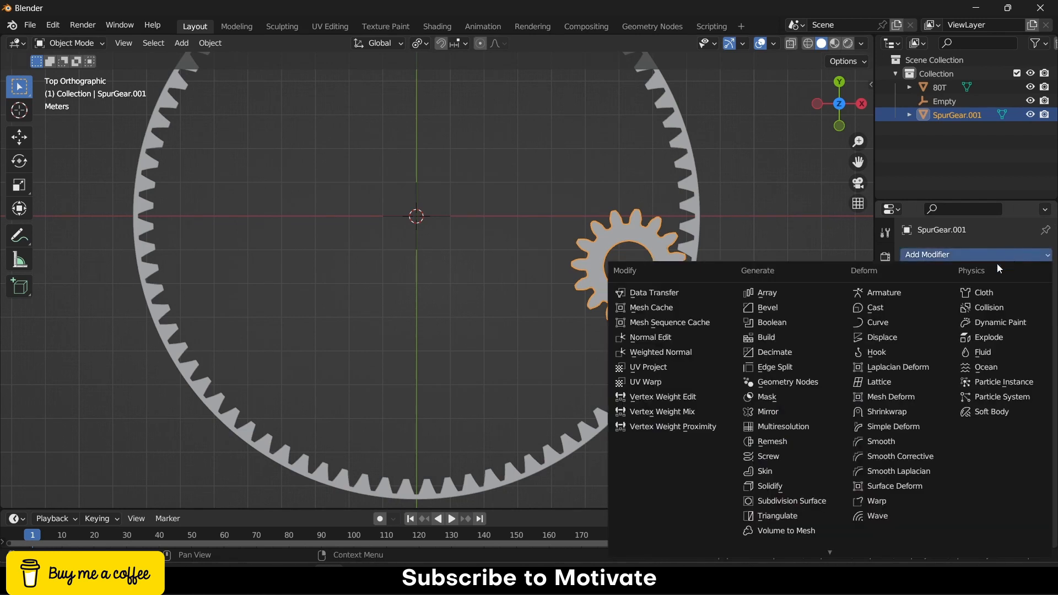
{"action": "left_click", "coordinate": [788, 293]}
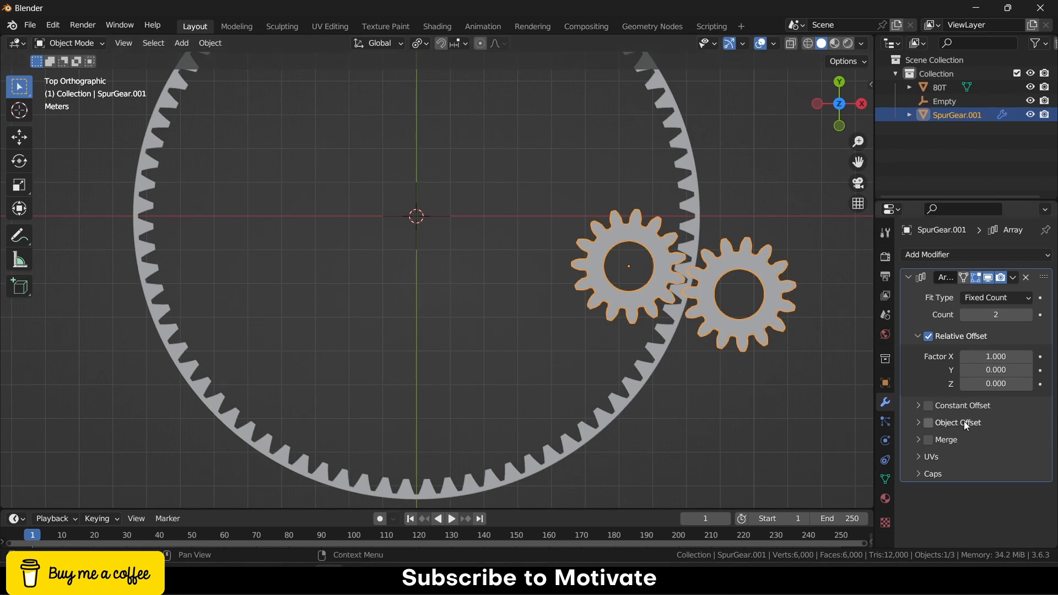
{"action": "left_click", "coordinate": [929, 423]}
{"action": "left_click", "coordinate": [919, 423]}
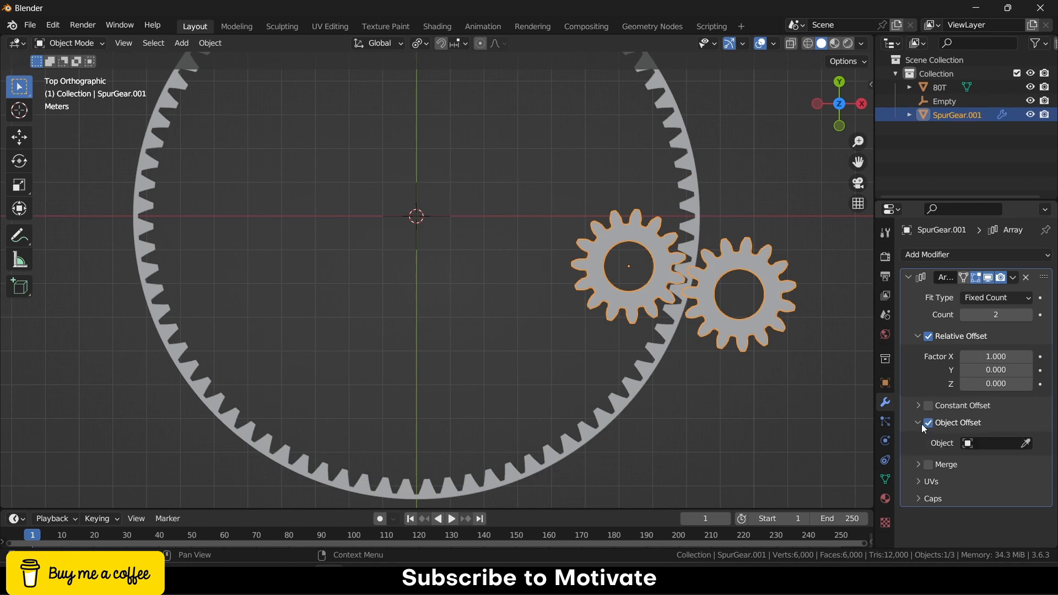
{"action": "left_click", "coordinate": [974, 440]}
{"action": "left_click", "coordinate": [958, 314]}
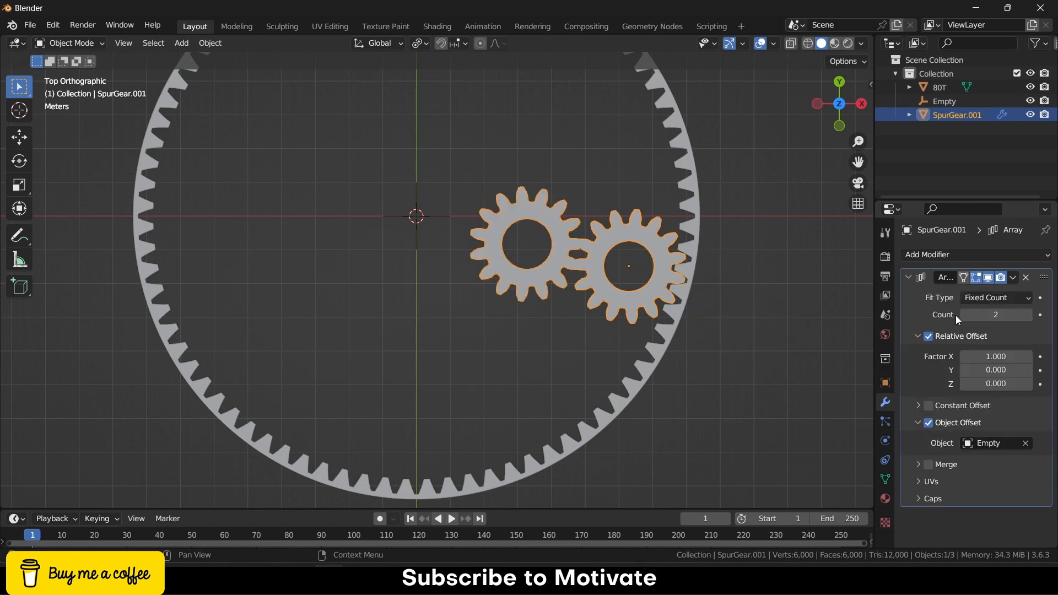
{"action": "left_click", "coordinate": [1025, 278]}
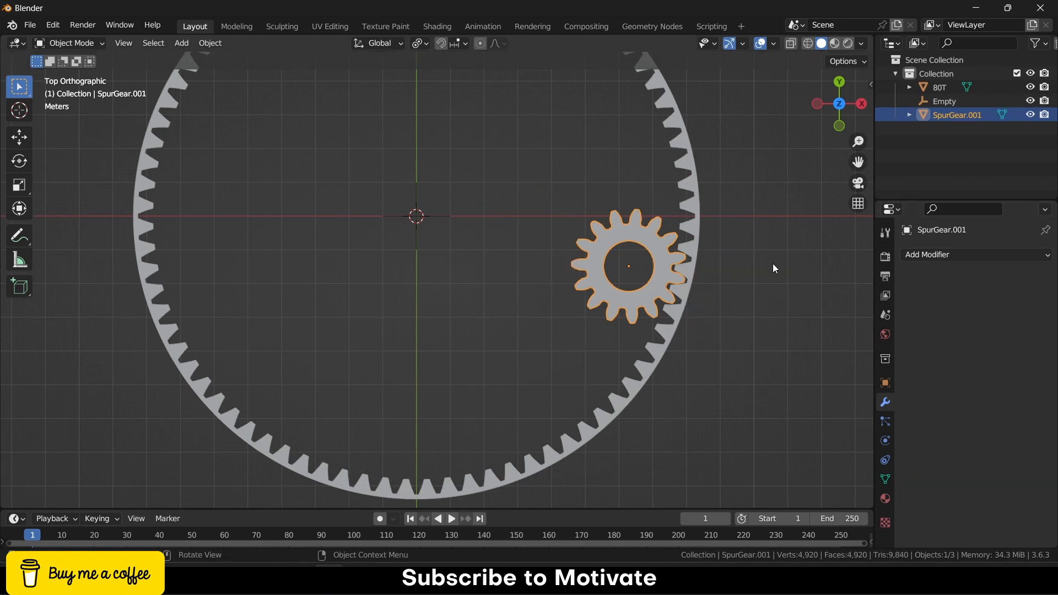
- Set the transform pivot to the 3D Cursor and duplicate the spur gear in place
{"action": "left_click", "coordinate": [726, 257]}
{"action": "left_click", "coordinate": [625, 227]}
{"action": "scroll", "coordinate": [650, 212], "scroll_direction": "down", "scroll_amount": 2}
{"action": "middle_click_drag", "start_coordinate": [651, 212], "coordinate": [649, 270], "text": "shift"}
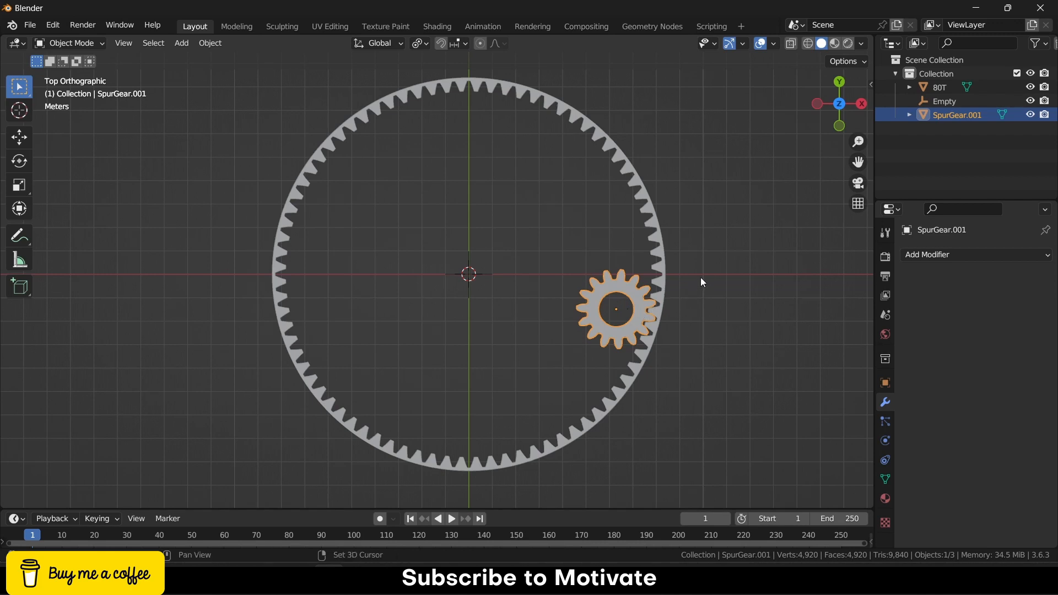
{"action": "left_click", "coordinate": [421, 43]}
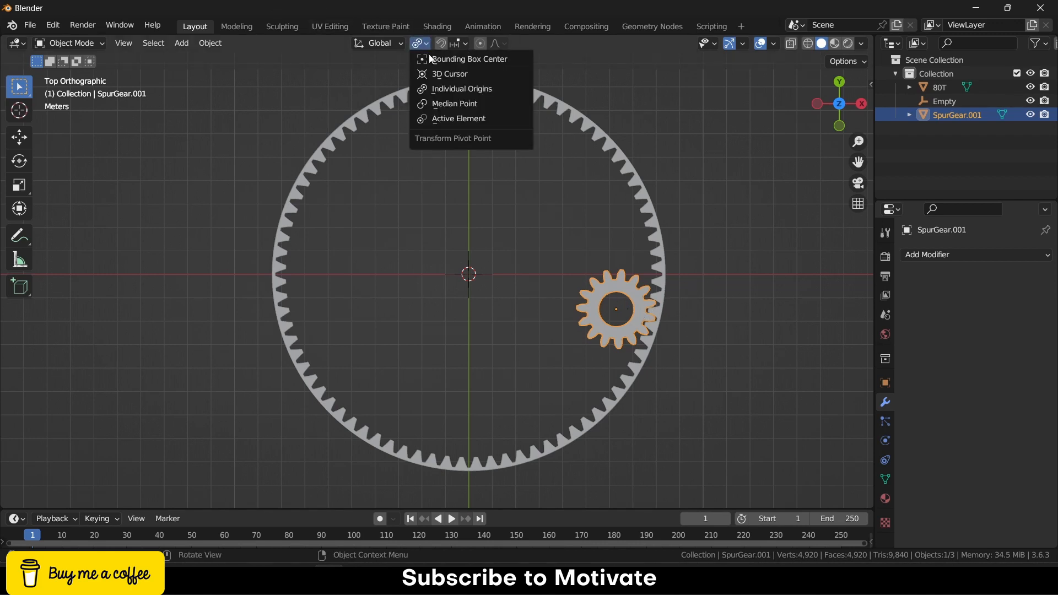
{"action": "left_click", "coordinate": [436, 74]}
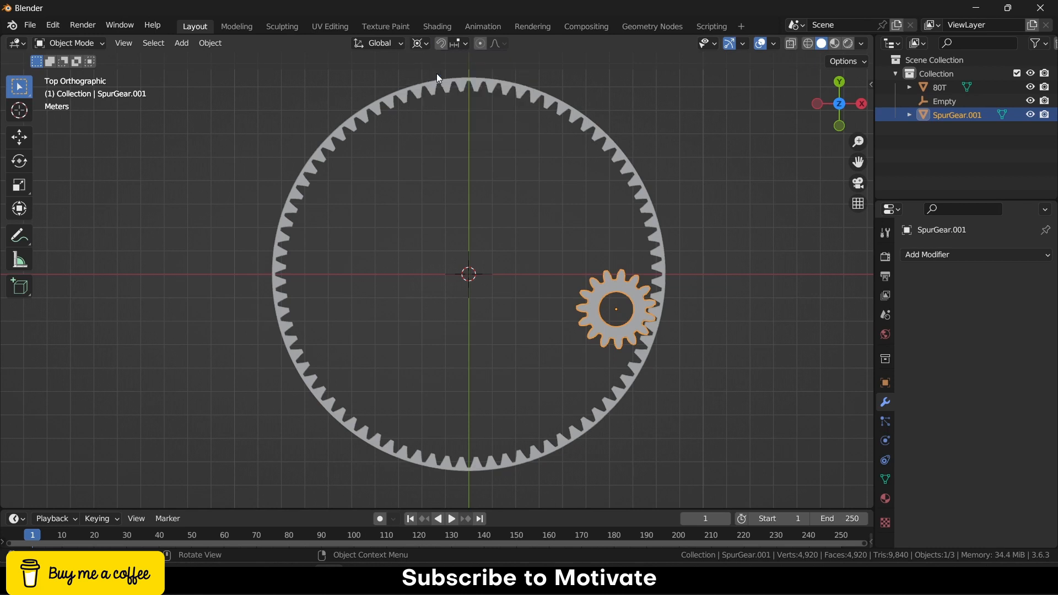
{"action": "key", "text": "shift+d"}
{"action": "right_click", "coordinate": [699, 295]}
{"action": "key", "text": "r"}
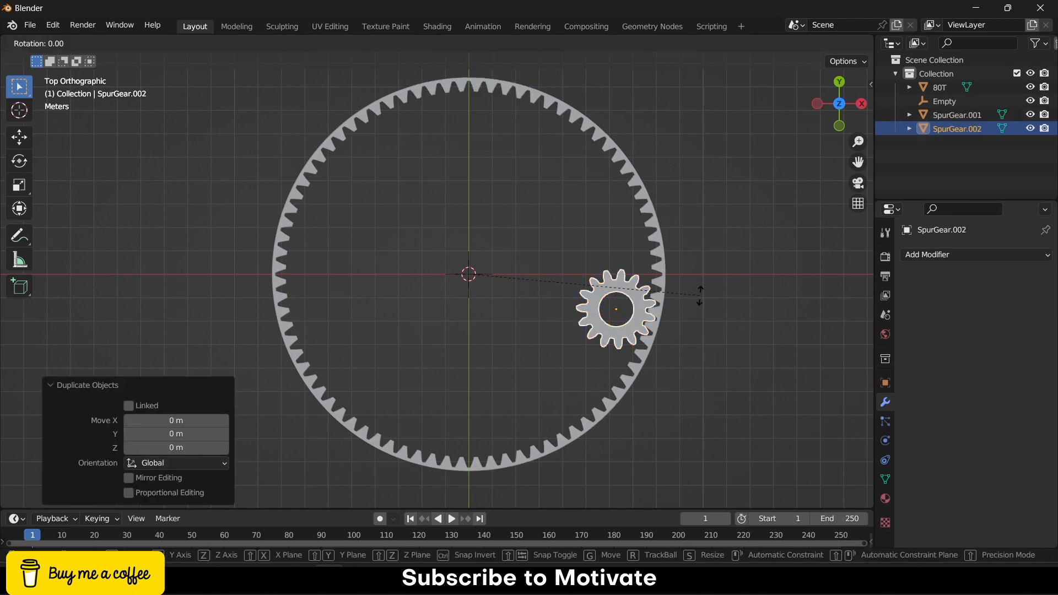
{"action": "key", "text": "z"}
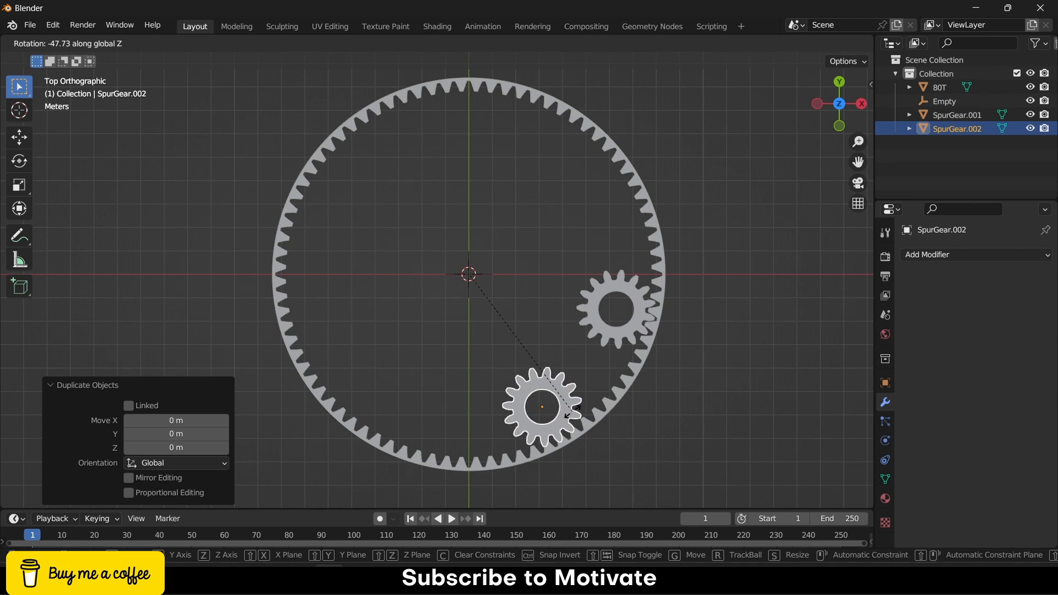
{"action": "type", "text": "30"}
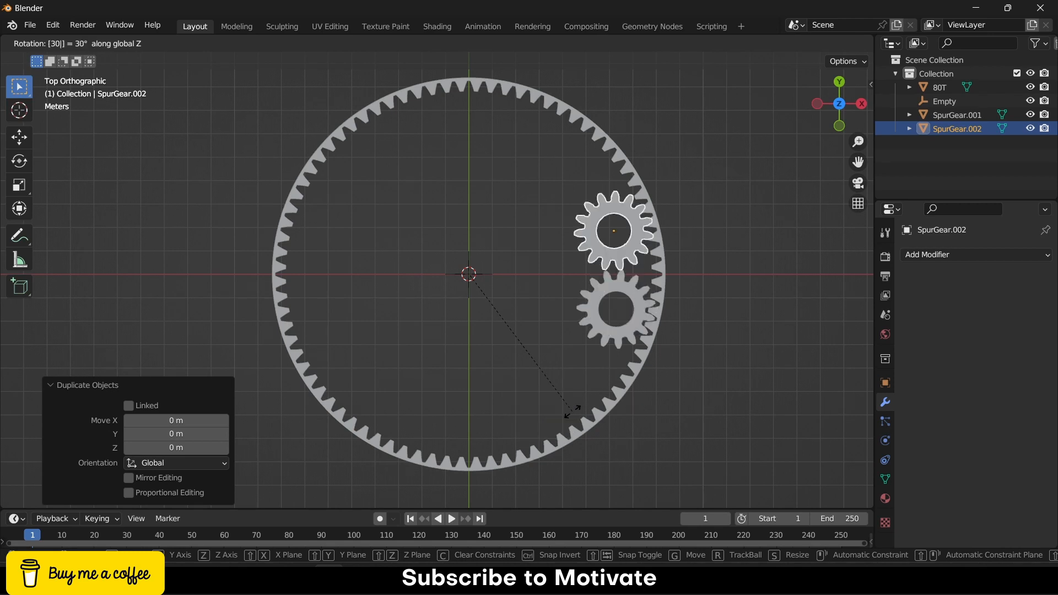
{"action": "right_click", "coordinate": [572, 411]}
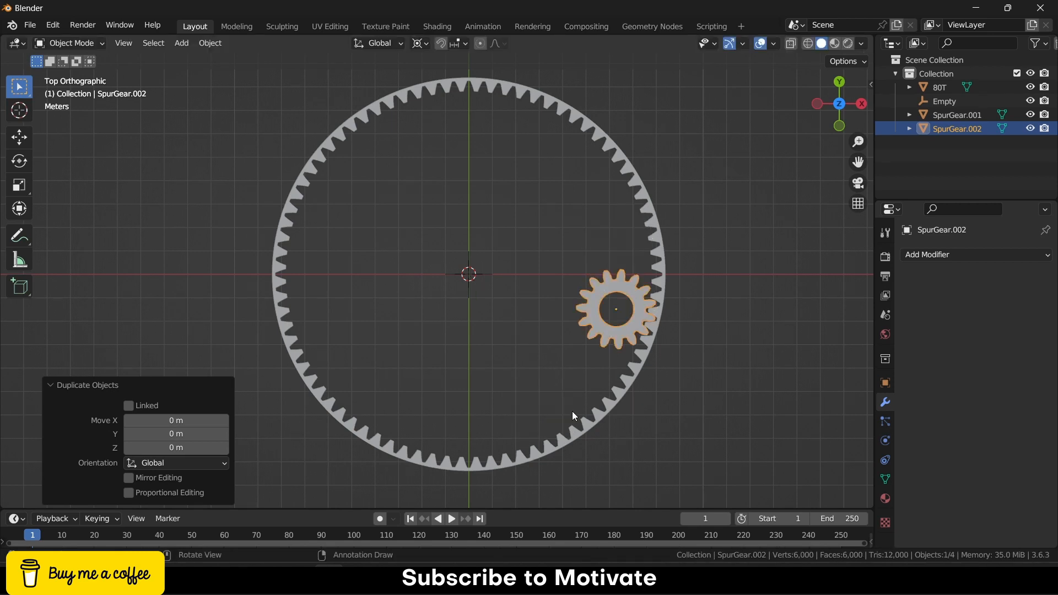
- Rotate the copied gear 60° about Z around the ring's centre, and add a third gear another 60° counter-clockwise from it
{"action": "type", "text": "r60"}
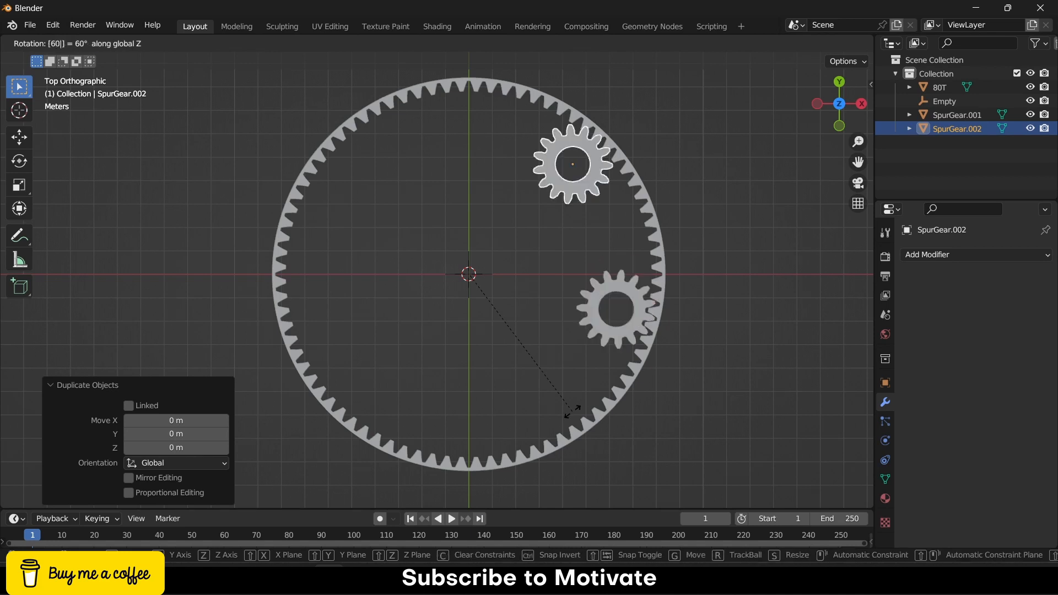
{"action": "left_click", "coordinate": [572, 411]}
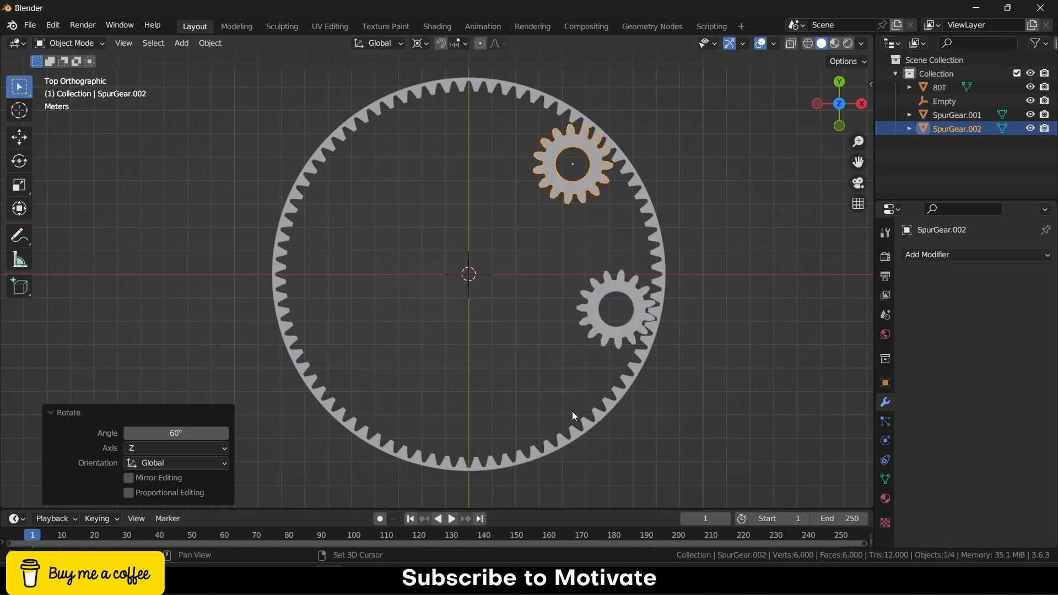
{"action": "left_click", "coordinate": [564, 183]}
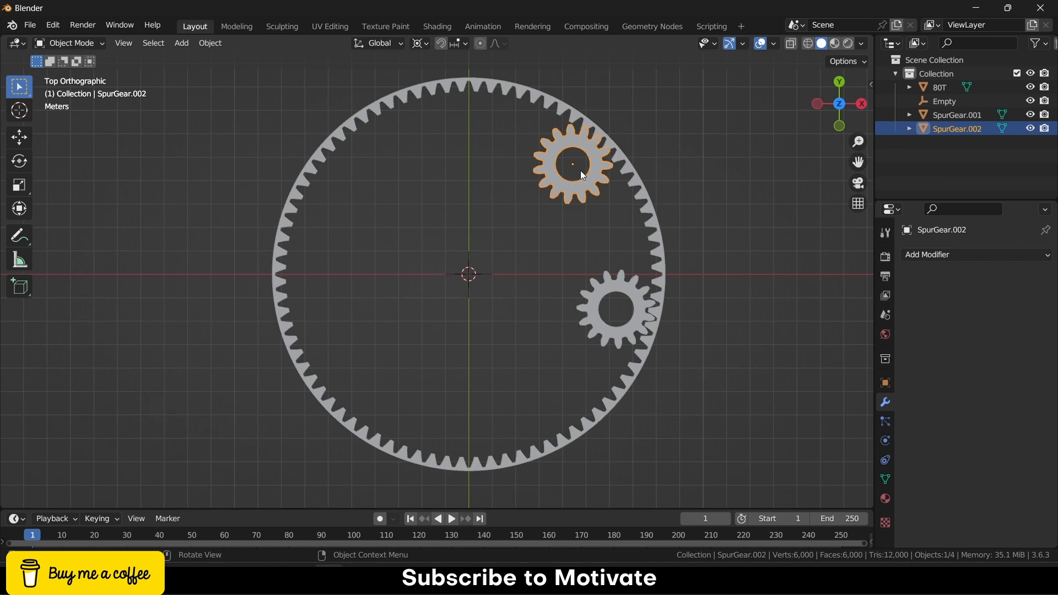
{"action": "key", "text": "shift+d"}
{"action": "right_click", "coordinate": [821, 294]}
{"action": "type", "text": "r"}
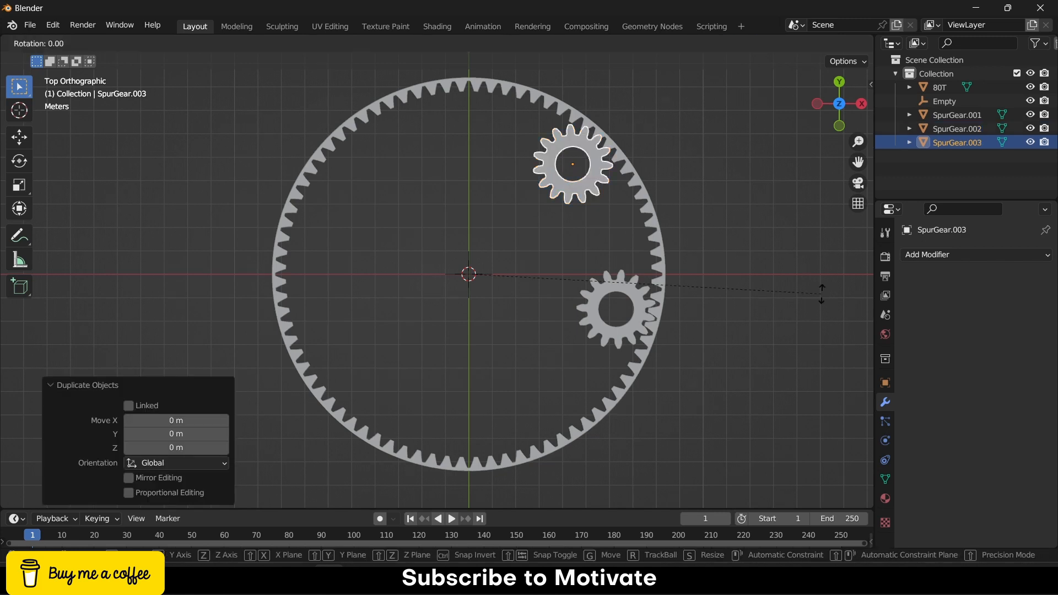
{"action": "type", "text": "60"}
{"action": "key", "text": "Return"}
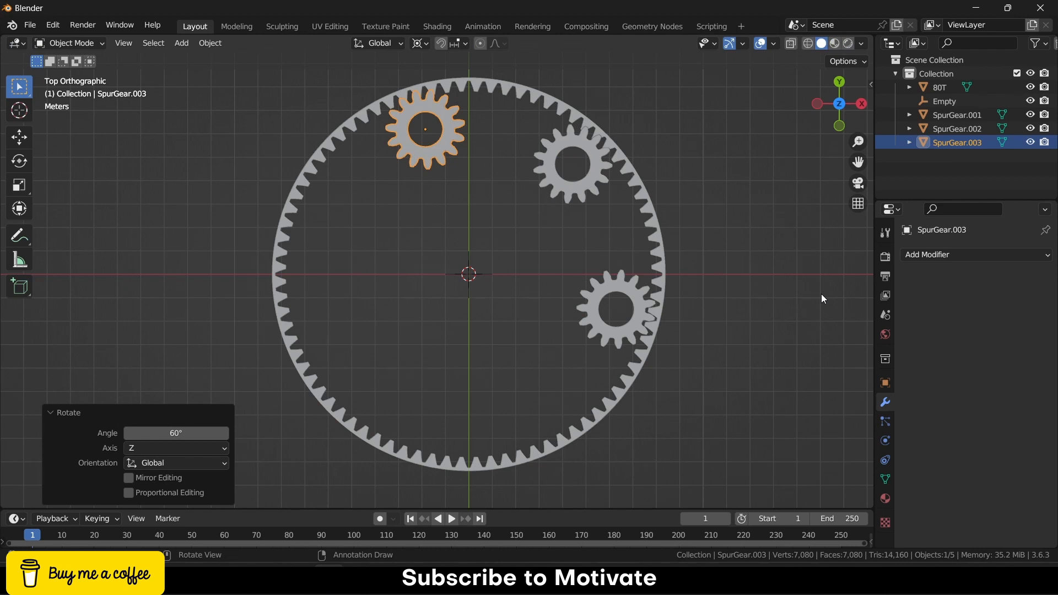
{"action": "key", "text": "shift+r"}
{"action": "key", "text": "ctrl+z"}
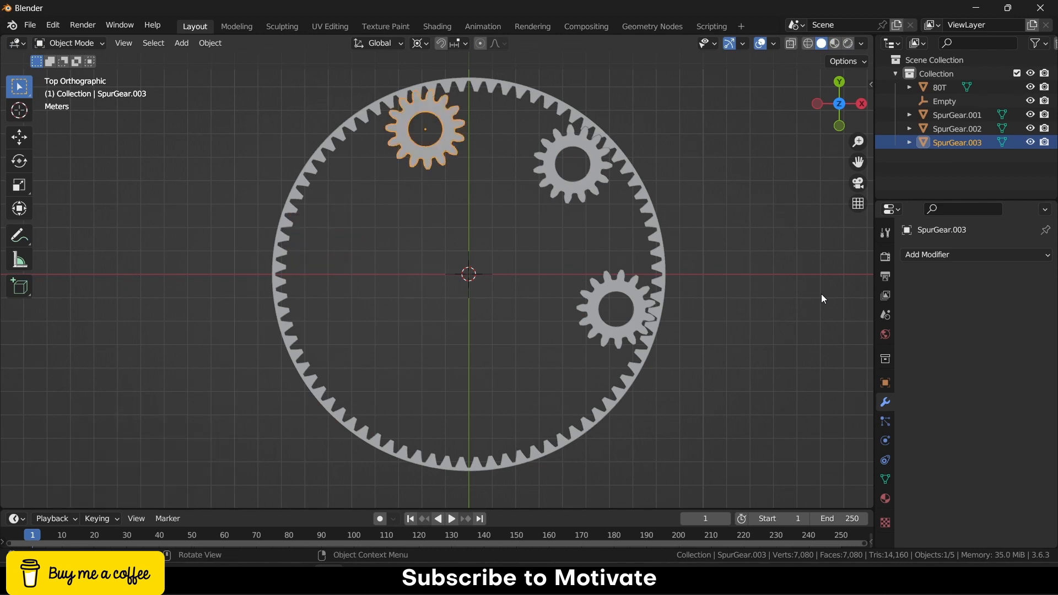
- Duplicate the third spur gear and rotate the copy 60° about Z around the ring's centre
{"action": "key", "text": "shift+d"}
{"action": "type", "text": "r"}
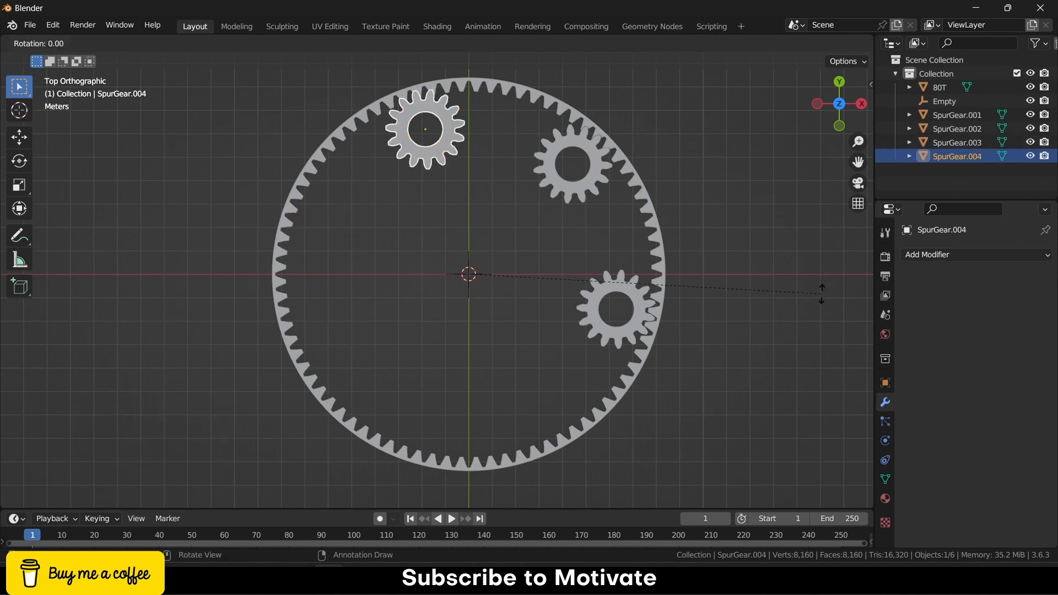
{"action": "type", "text": "z60"}
{"action": "key", "text": "Return"}
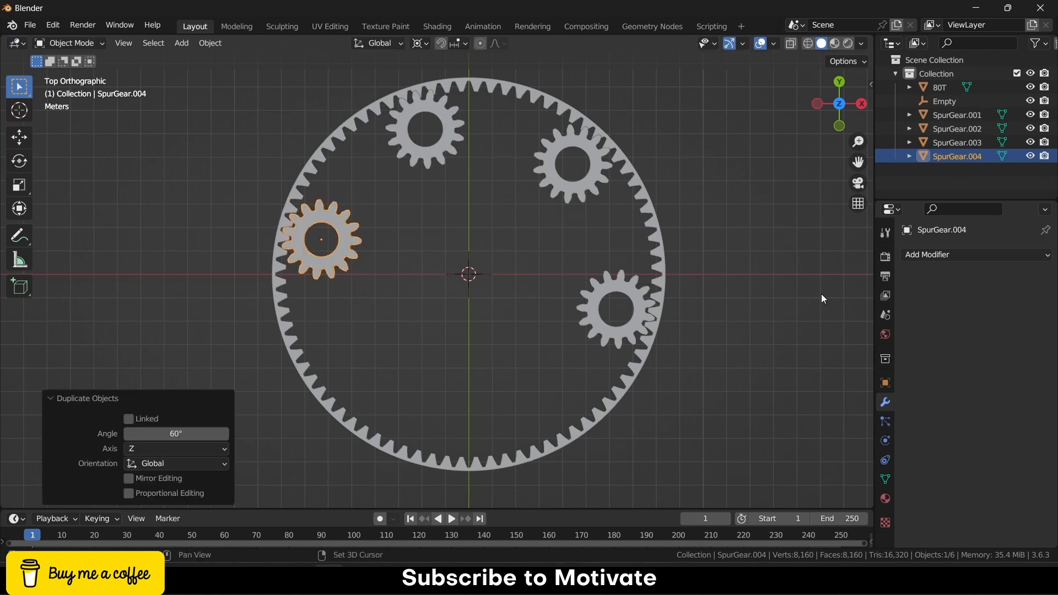
- Create a fifth spur gear by duplicating the fourth and rotating the copy 60° about Z around the ring's centre
{"action": "key", "text": "shift+d"}
{"action": "type", "text": "rz60"}
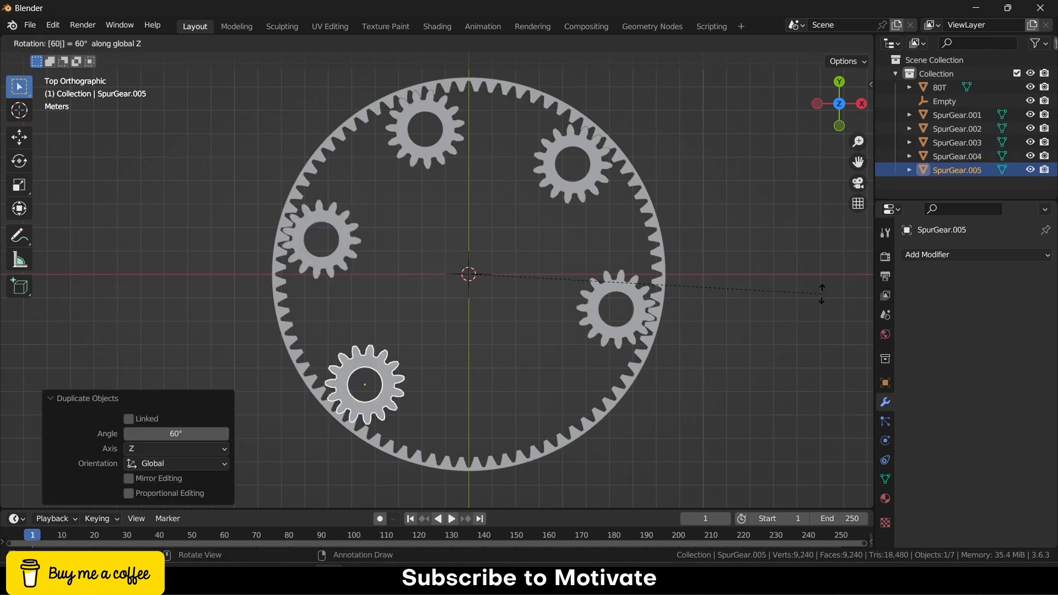
{"action": "key", "text": "Return"}
{"action": "key", "text": "shift+s"}
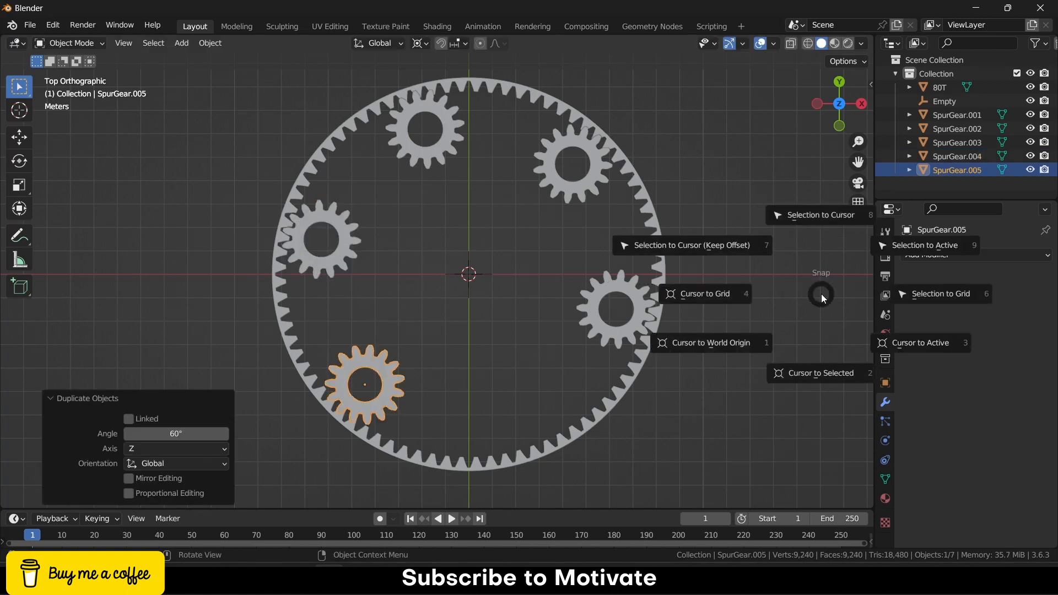
{"action": "key", "text": "Escape"}
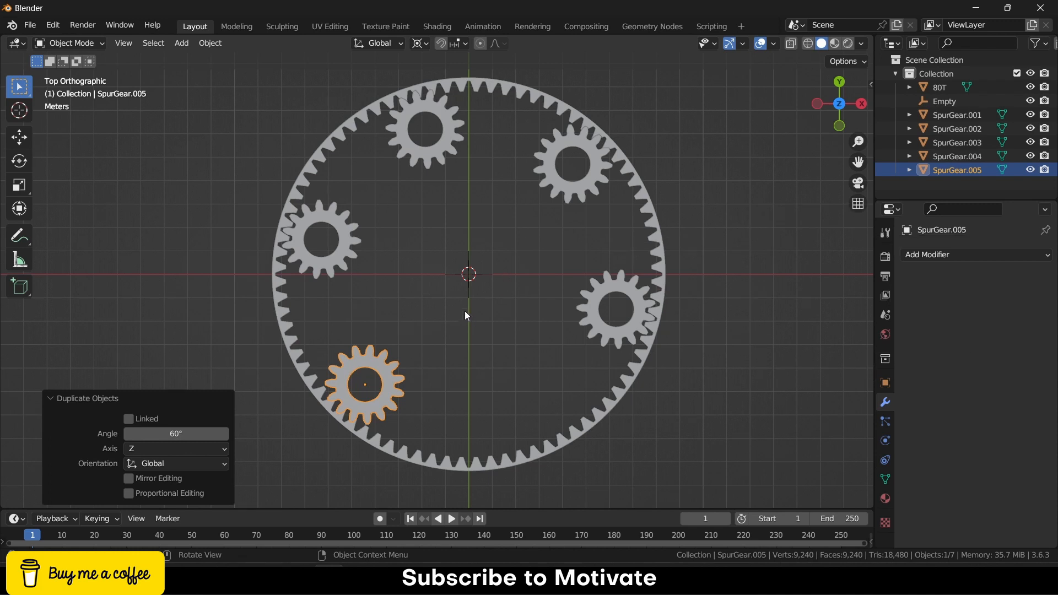
- Complete the circle of six spur gears by duplicating the fifth, rotating the copy 60° around the ring's centre
{"action": "key", "text": "shift+d"}
{"action": "type", "text": "r"}
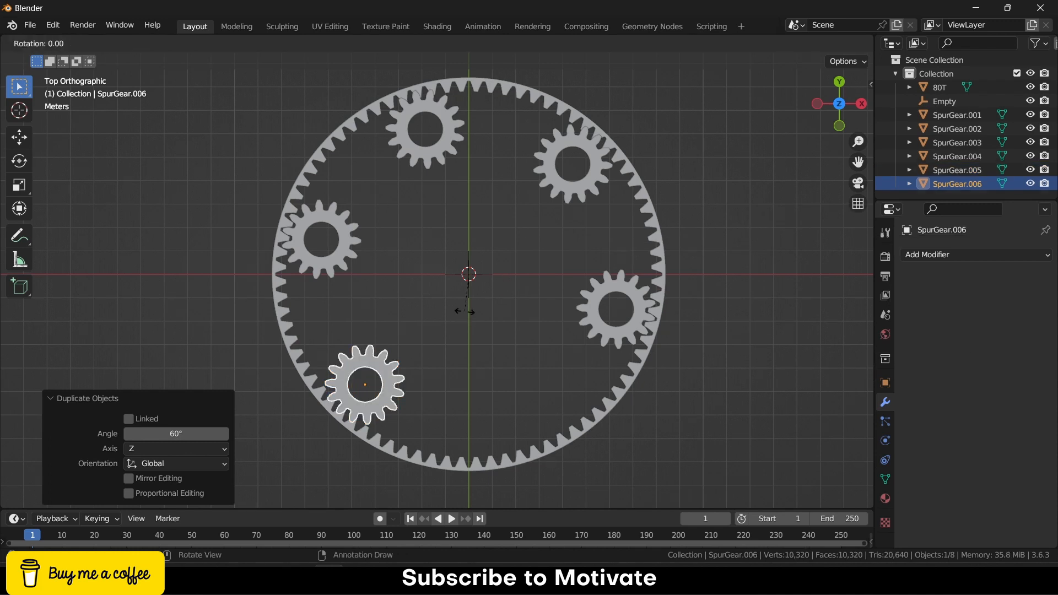
{"action": "type", "text": "60"}
{"action": "key", "text": "Return"}
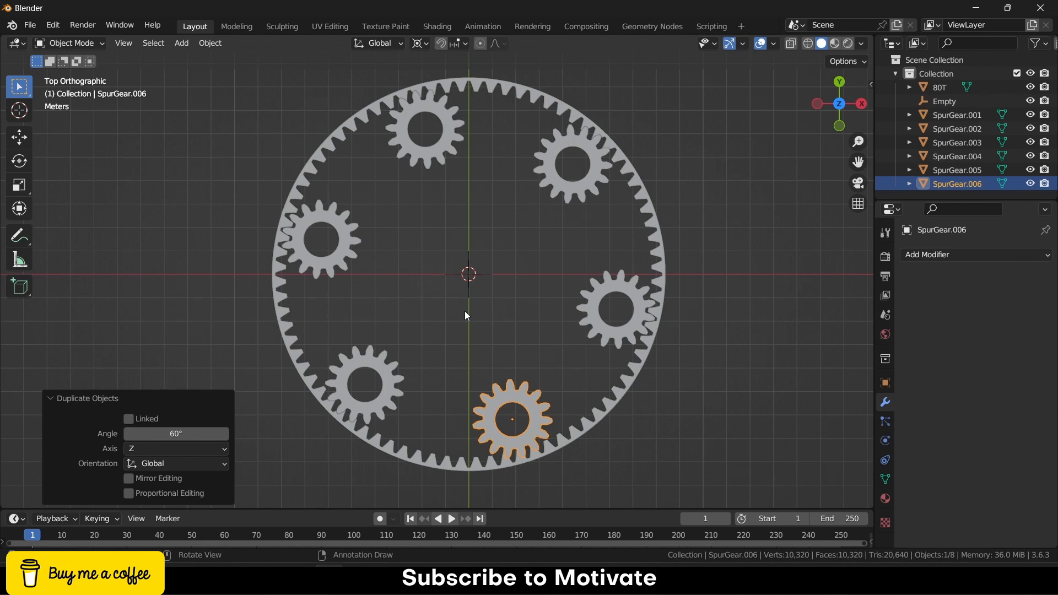
{"action": "left_click", "coordinate": [687, 465]}
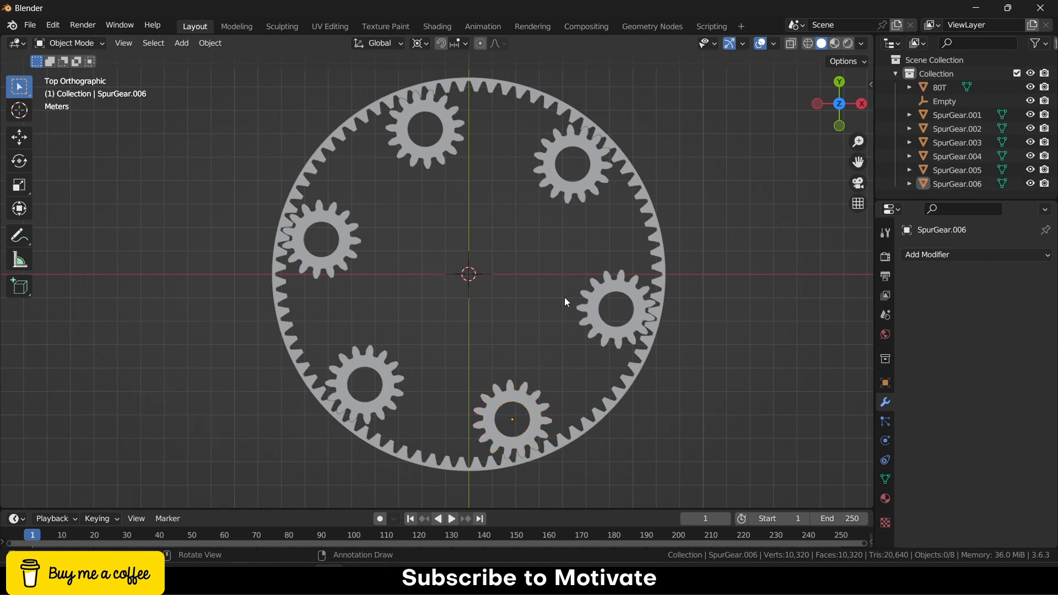
- Switch the pivot to Individual Origins and rotate the upper-right spur gear (SpurGear.002) about 16.3° clockwise to mesh with the ring
{"action": "scroll", "coordinate": [626, 145], "scroll_direction": "up", "scroll_amount": 2}
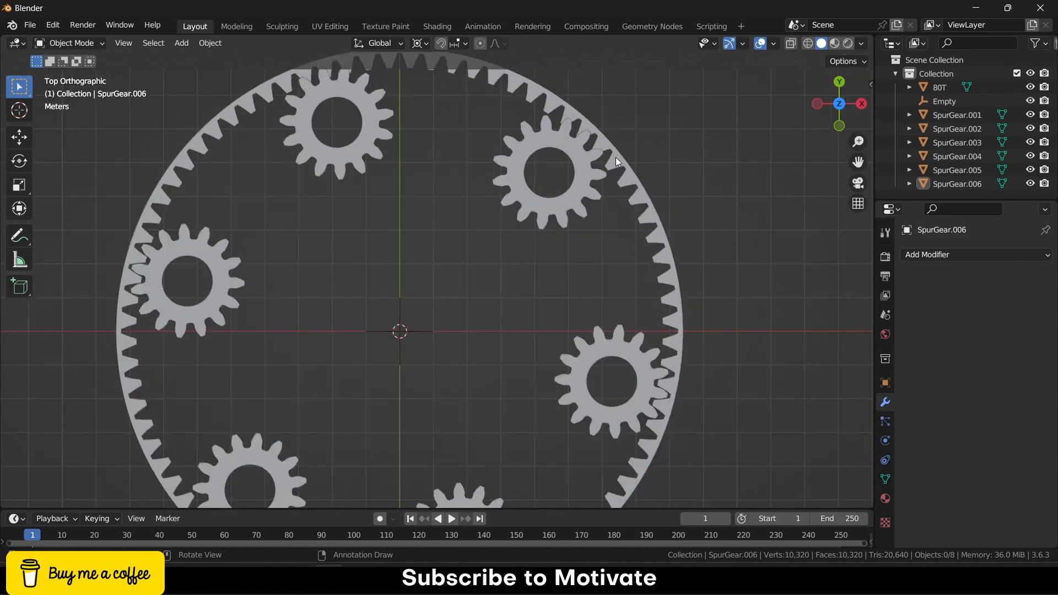
{"action": "scroll", "coordinate": [565, 135], "scroll_direction": "up", "scroll_amount": 4}
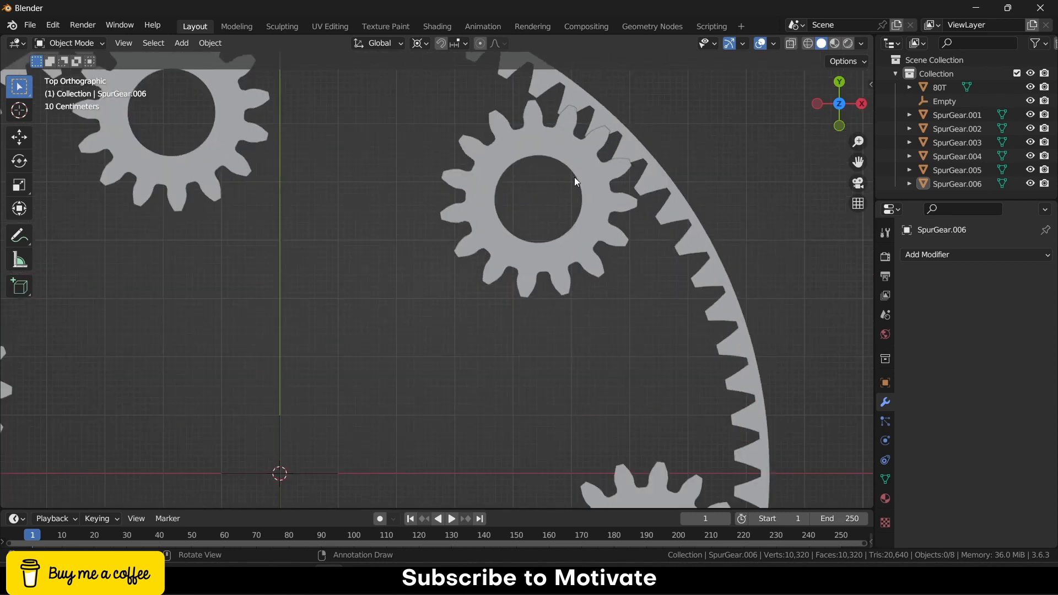
{"action": "left_click", "coordinate": [578, 179]}
{"action": "scroll", "coordinate": [604, 155], "scroll_direction": "up", "scroll_amount": 1}
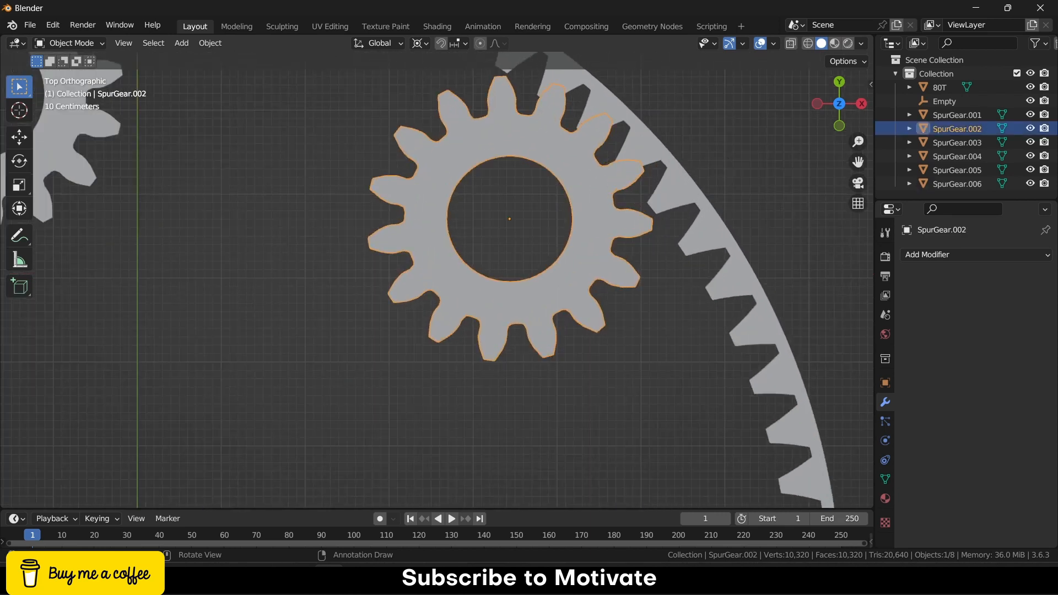
{"action": "key", "text": "r"}
{"action": "key", "text": "Escape"}
{"action": "left_click", "coordinate": [421, 45]}
{"action": "left_click", "coordinate": [425, 88]}
{"action": "key", "text": "r"}
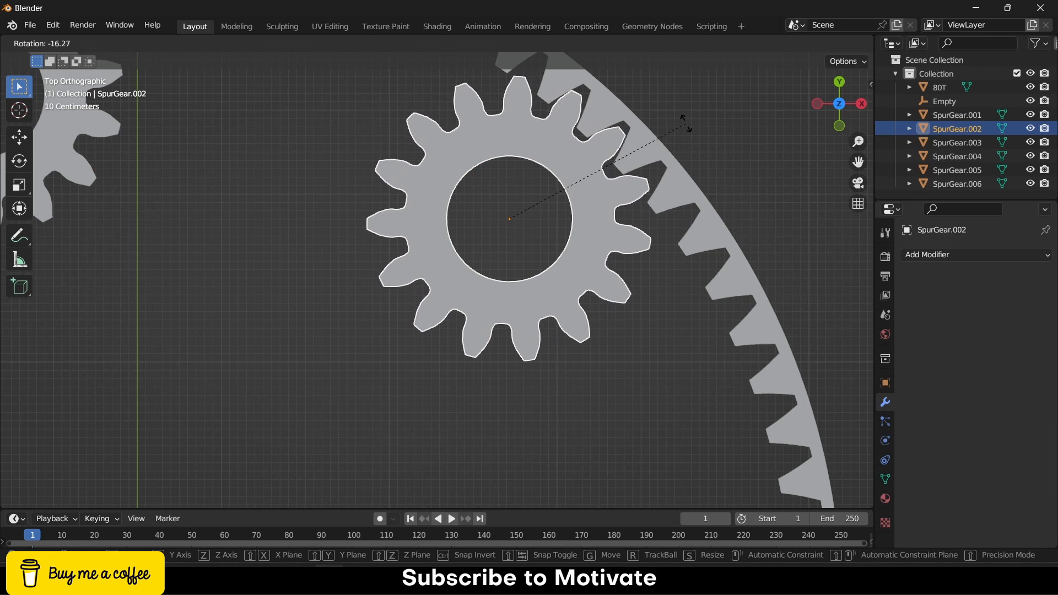
{"action": "left_click", "coordinate": [686, 124]}
{"action": "left_click", "coordinate": [687, 124]}
- Rotate the uppermost spur gear (SpurGear.003) about 8° clockwise on its own origin to mesh with the ring teeth
{"action": "scroll", "coordinate": [434, 185], "scroll_direction": "down", "scroll_amount": 3}
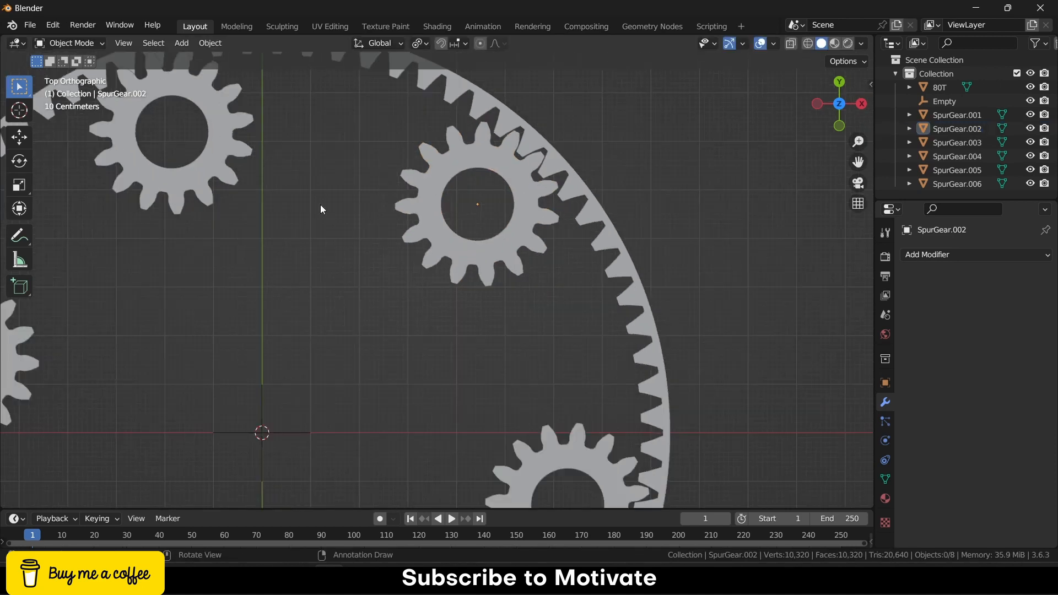
{"action": "middle_click_drag", "start_coordinate": [321, 205], "coordinate": [498, 320], "text": "shift"}
{"action": "scroll", "coordinate": [227, 197], "scroll_direction": "up", "scroll_amount": 2}
{"action": "left_click", "coordinate": [451, 200]}
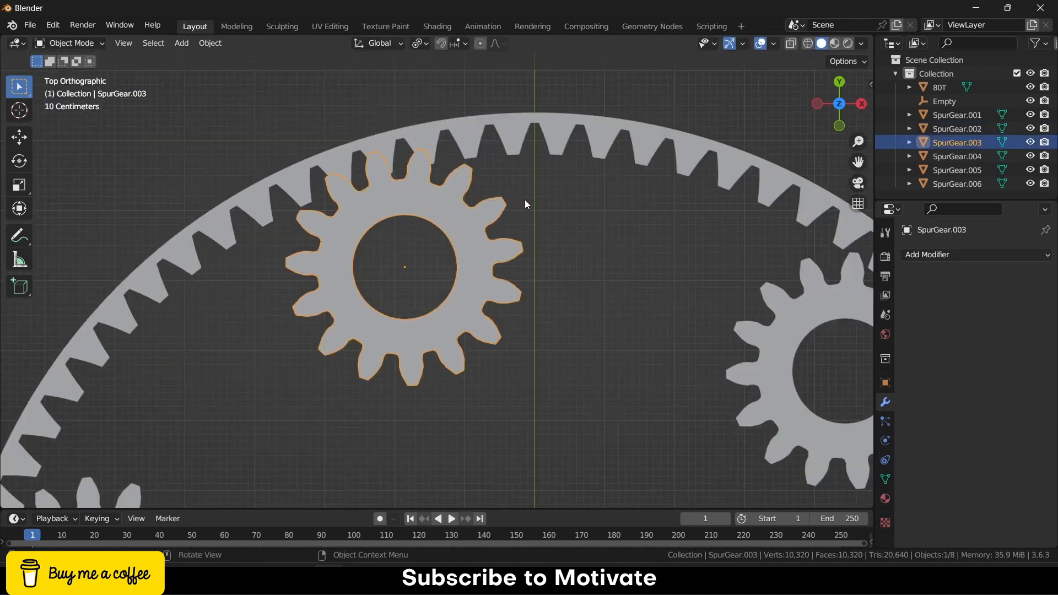
{"action": "key", "text": "r"}
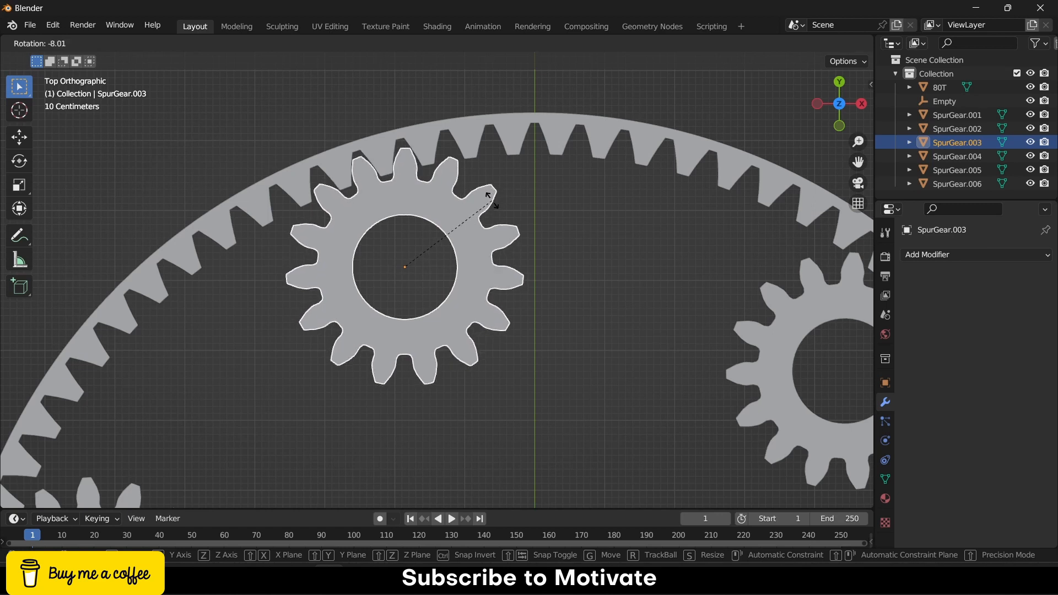
{"action": "left_click", "coordinate": [490, 199]}
{"action": "left_click", "coordinate": [537, 340]}
- Rotate the lower-left spur gear (SpurGear.005) about 16.4° clockwise on its own origin to mesh with the ring teeth
{"action": "scroll", "coordinate": [471, 395], "scroll_direction": "down", "scroll_amount": 3}
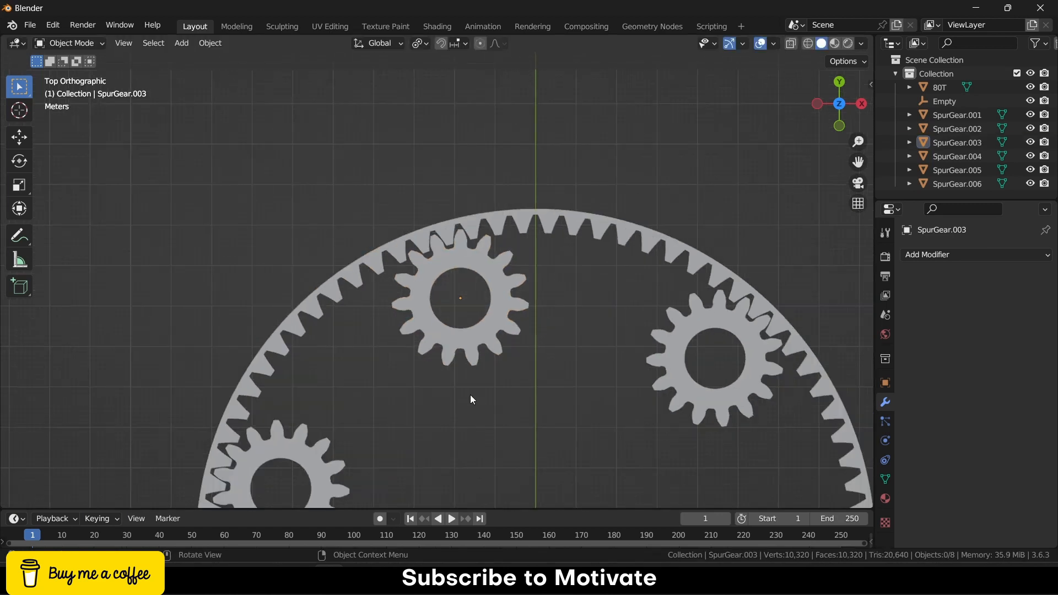
{"action": "middle_click_drag", "start_coordinate": [471, 395], "coordinate": [536, 189], "text": "shift"}
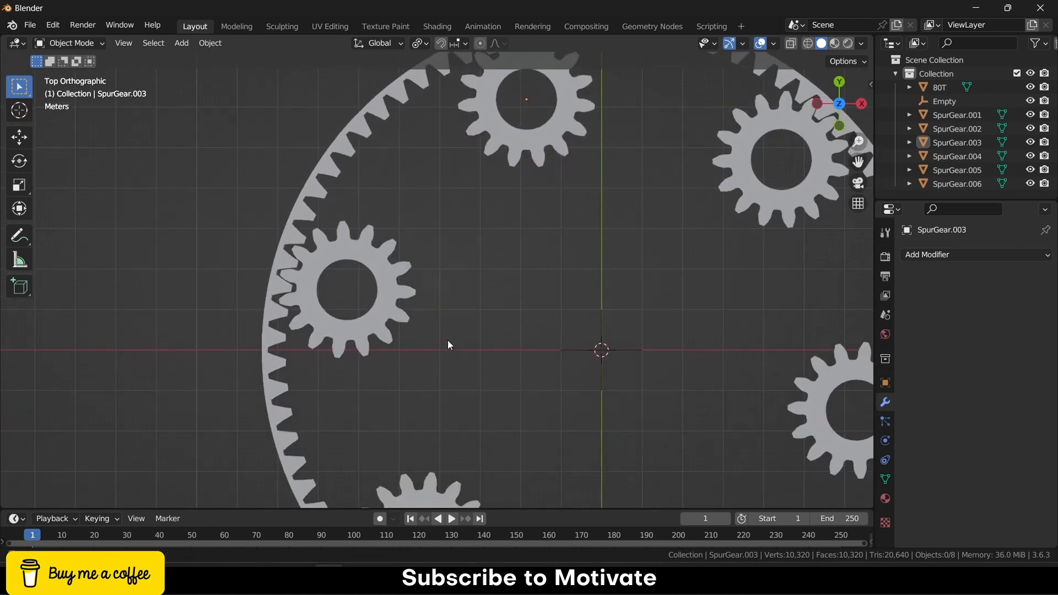
{"action": "middle_click_drag", "start_coordinate": [449, 347], "coordinate": [413, 241], "text": "shift"}
{"action": "scroll", "coordinate": [390, 371], "scroll_direction": "up", "scroll_amount": 2}
{"action": "scroll", "coordinate": [410, 308], "scroll_direction": "down", "scroll_amount": 3}
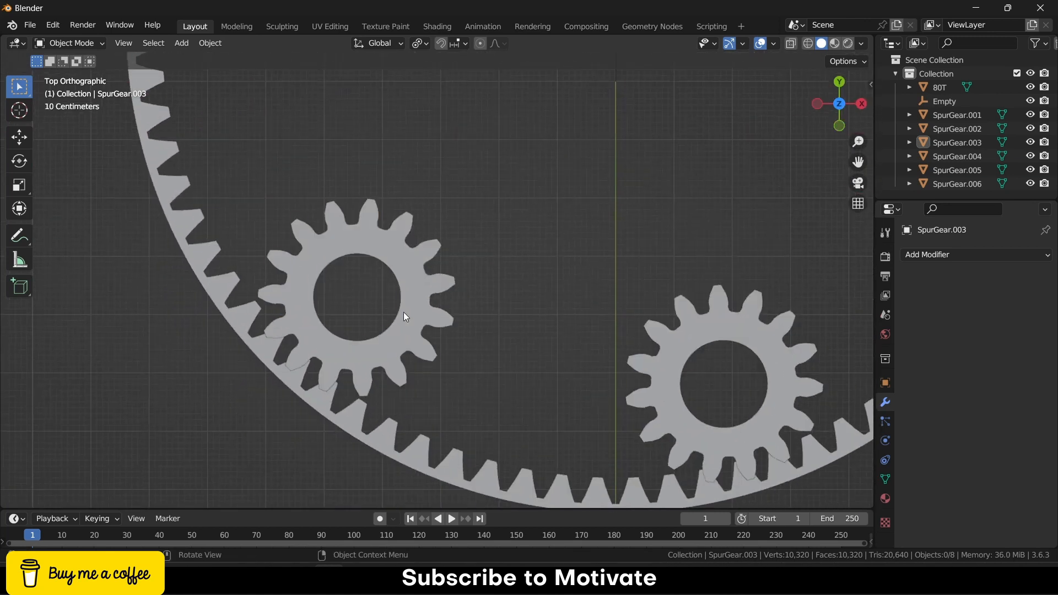
{"action": "left_click", "coordinate": [406, 314]}
{"action": "key", "text": "r"}
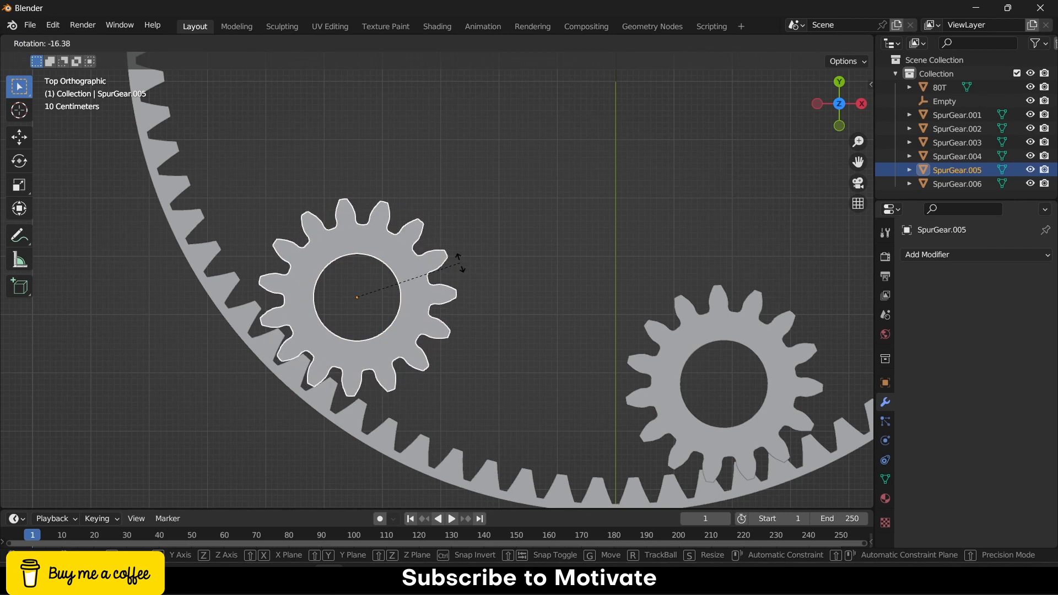
{"action": "left_click", "coordinate": [460, 267]}
{"action": "left_click", "coordinate": [481, 279]}
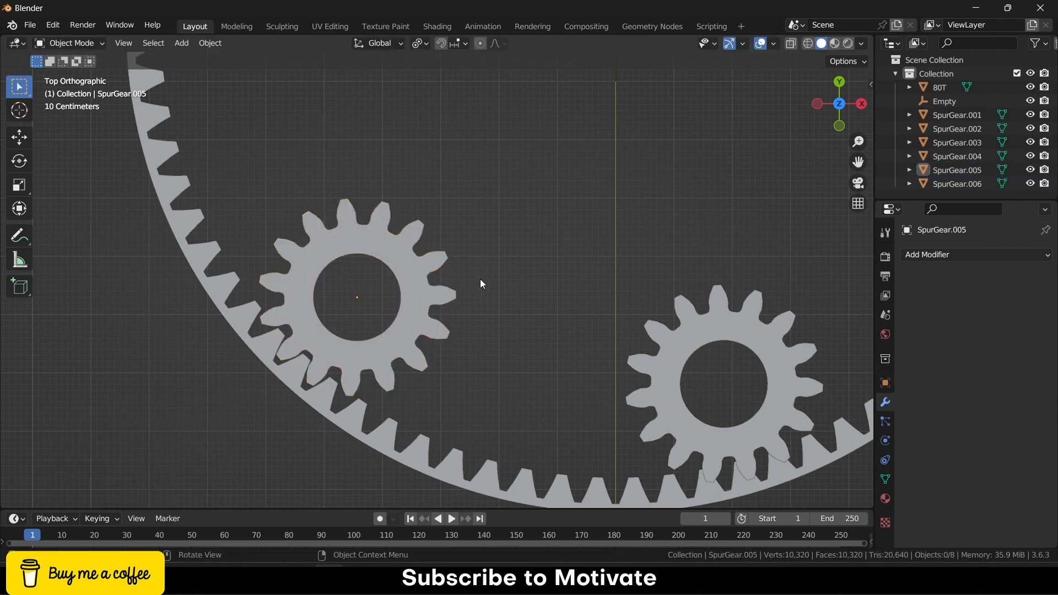
- Rotate the lowest spur gear (SpurGear.006) about 8° counterclockwise on its own origin to mesh with the ring teeth
{"action": "scroll", "coordinate": [524, 325], "scroll_direction": "down", "scroll_amount": 2}
{"action": "middle_click_drag", "start_coordinate": [524, 325], "coordinate": [395, 335], "text": "shift"}
{"action": "scroll", "coordinate": [530, 398], "scroll_direction": "up", "scroll_amount": 2}
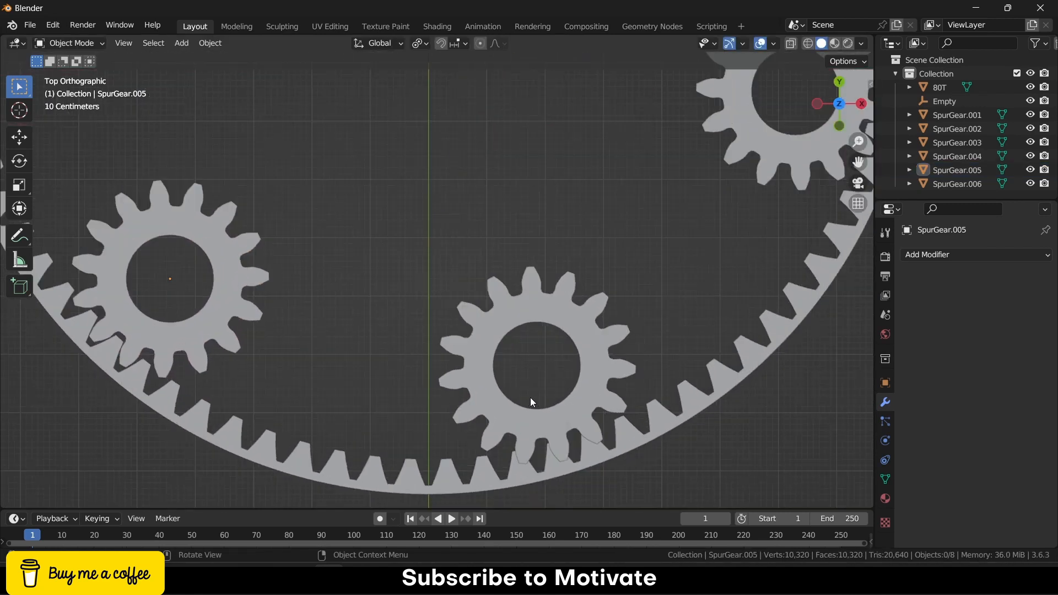
{"action": "left_click", "coordinate": [581, 389]}
{"action": "key", "text": "r"}
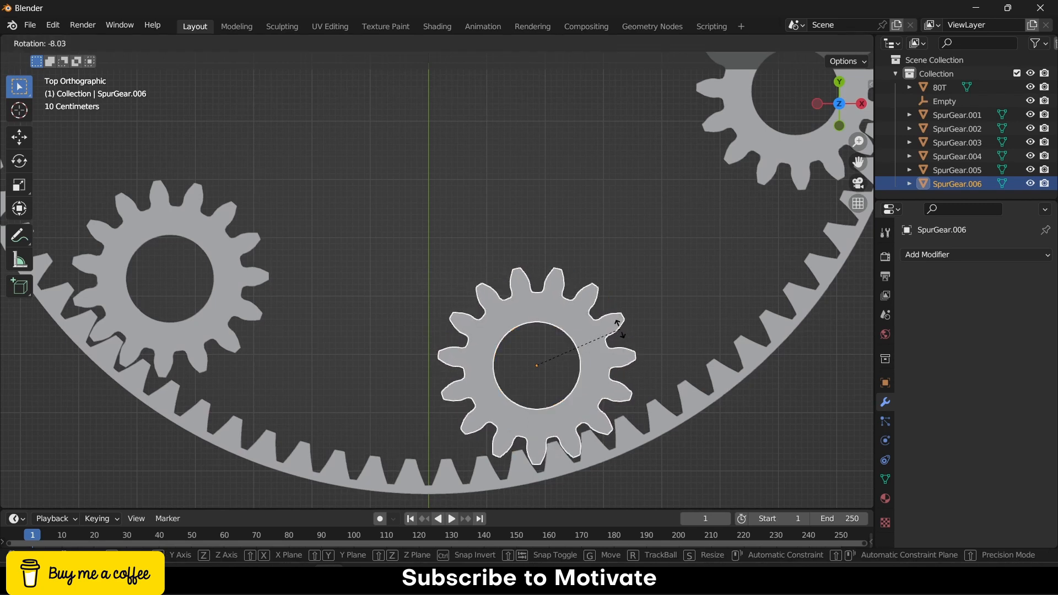
{"action": "left_click", "coordinate": [634, 329]}
{"action": "left_click", "coordinate": [635, 329]}
{"action": "scroll", "coordinate": [635, 329], "scroll_direction": "down", "scroll_amount": 4}
{"action": "scroll", "coordinate": [635, 329], "scroll_direction": "down", "scroll_amount": 3}
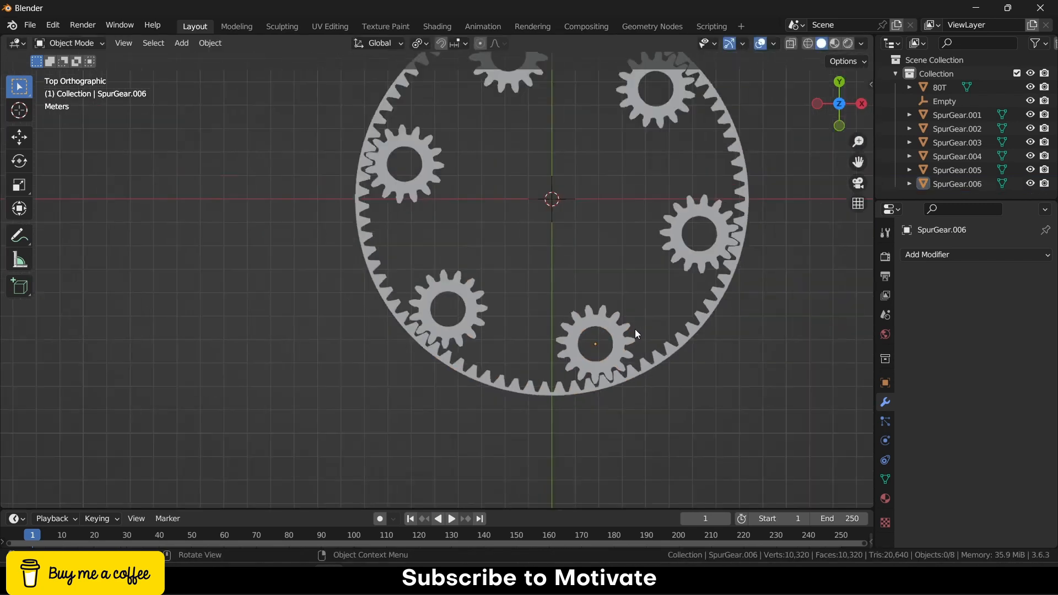
{"action": "scroll", "coordinate": [770, 251], "scroll_direction": "up", "scroll_amount": 2}
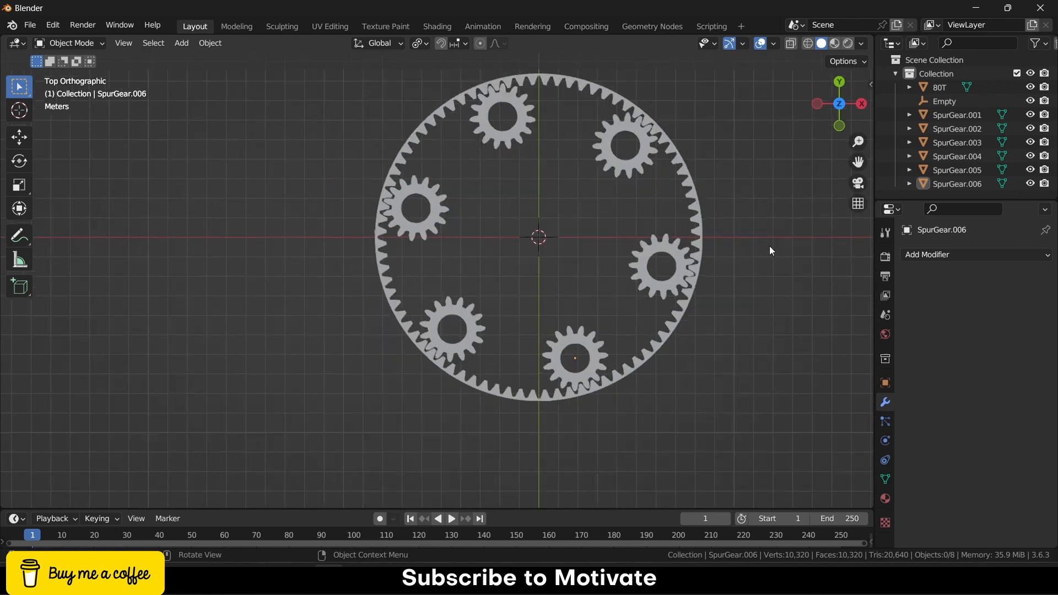
- Apply the rotation of SpurGear.001, SpurGear.006 and SpurGear.005 one after another
{"action": "left_click", "coordinate": [630, 283]}
{"action": "left_click", "coordinate": [884, 380]}
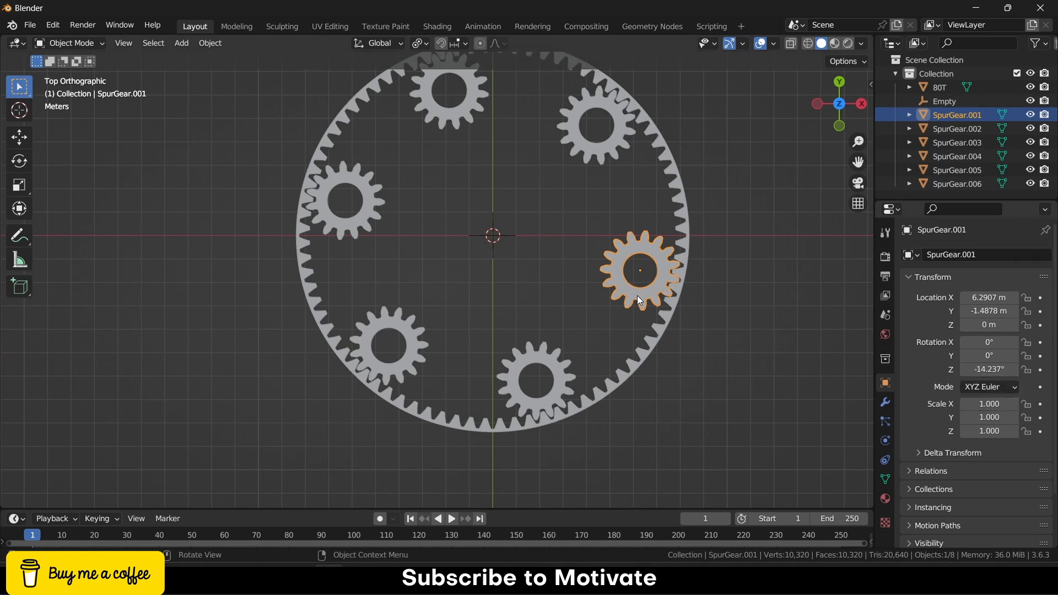
{"action": "key", "text": "ctrl+a"}
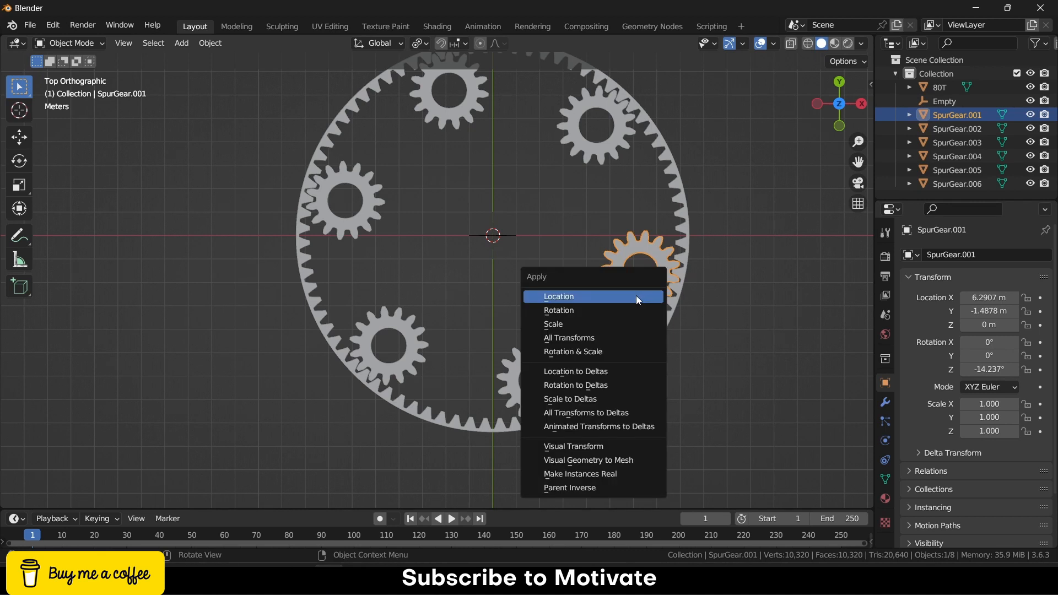
{"action": "left_click", "coordinate": [582, 311]}
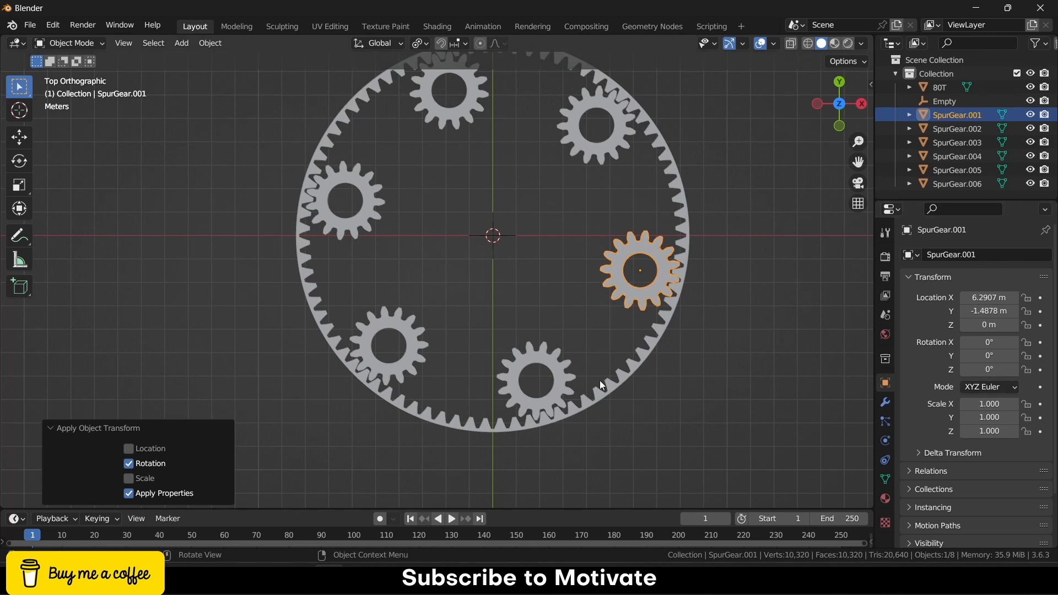
{"action": "left_click", "coordinate": [558, 372]}
{"action": "key", "text": "ctrl+a"}
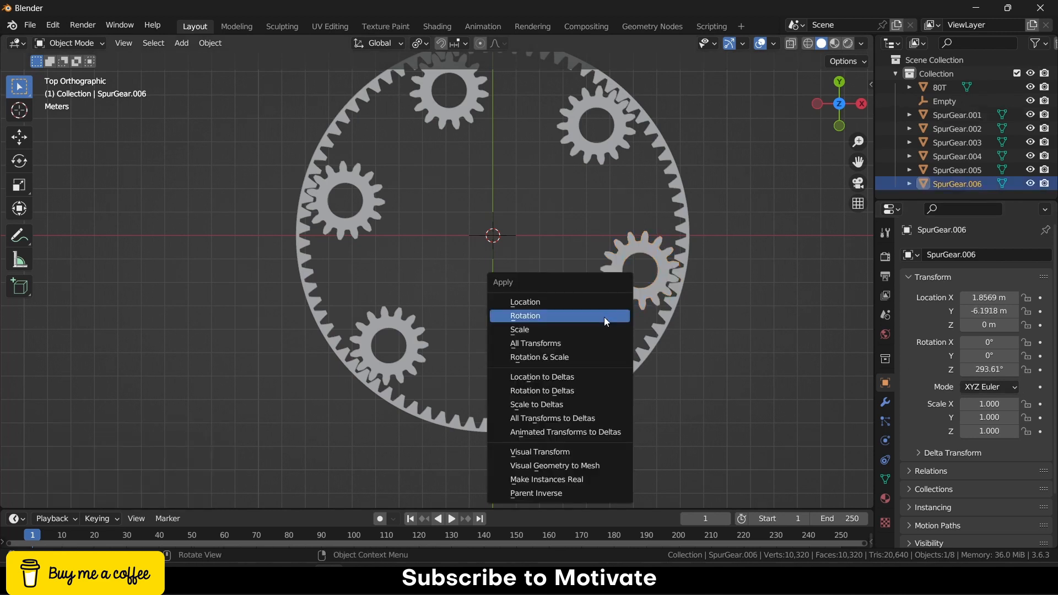
{"action": "left_click", "coordinate": [604, 316]}
{"action": "left_click", "coordinate": [417, 345]}
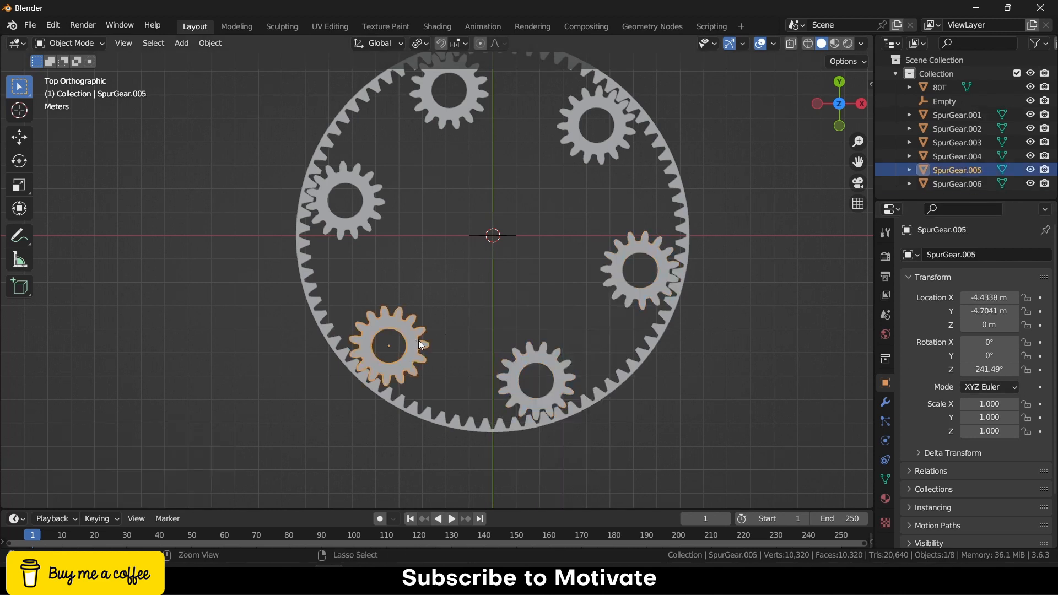
{"action": "key", "text": "ctrl+a"}
{"action": "left_click", "coordinate": [418, 339]}
- Apply the rotation of the remaining spur gears: SpurGear.004, SpurGear.003 and SpurGear.002
{"action": "left_click", "coordinate": [361, 218]}
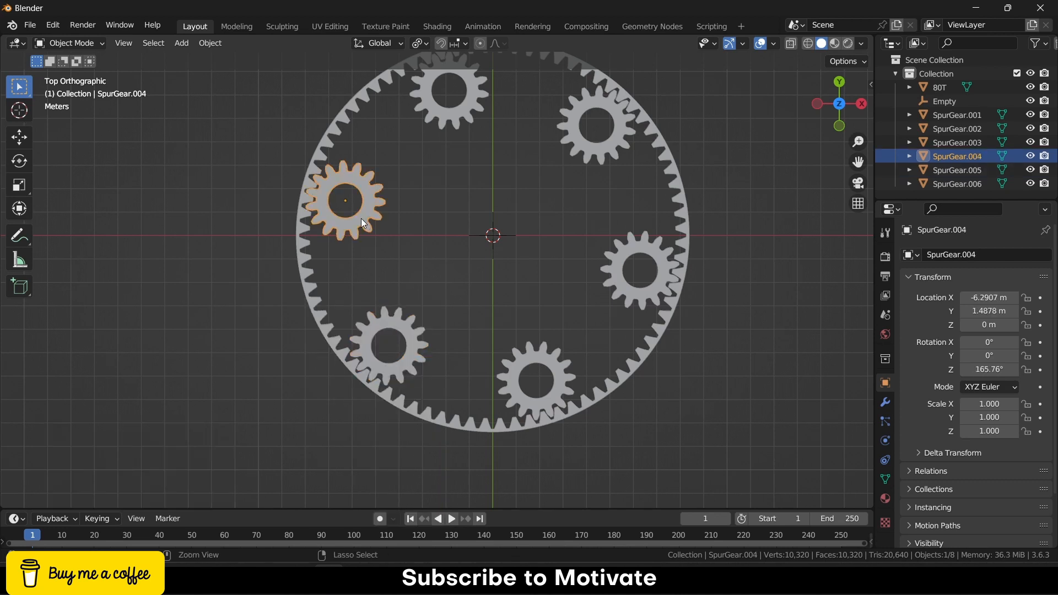
{"action": "key", "text": "ctrl+a"}
{"action": "left_click", "coordinate": [361, 217]}
{"action": "left_click", "coordinate": [441, 120]}
{"action": "key", "text": "ctrl+a"}
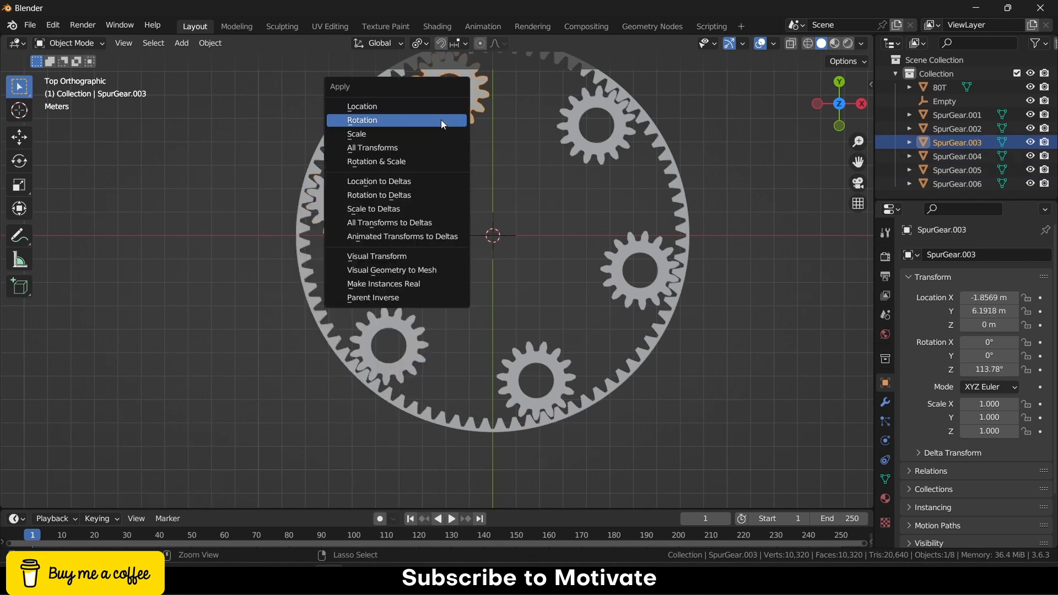
{"action": "left_click", "coordinate": [442, 120]}
{"action": "left_click", "coordinate": [604, 150]}
{"action": "key", "text": "ctrl+a"}
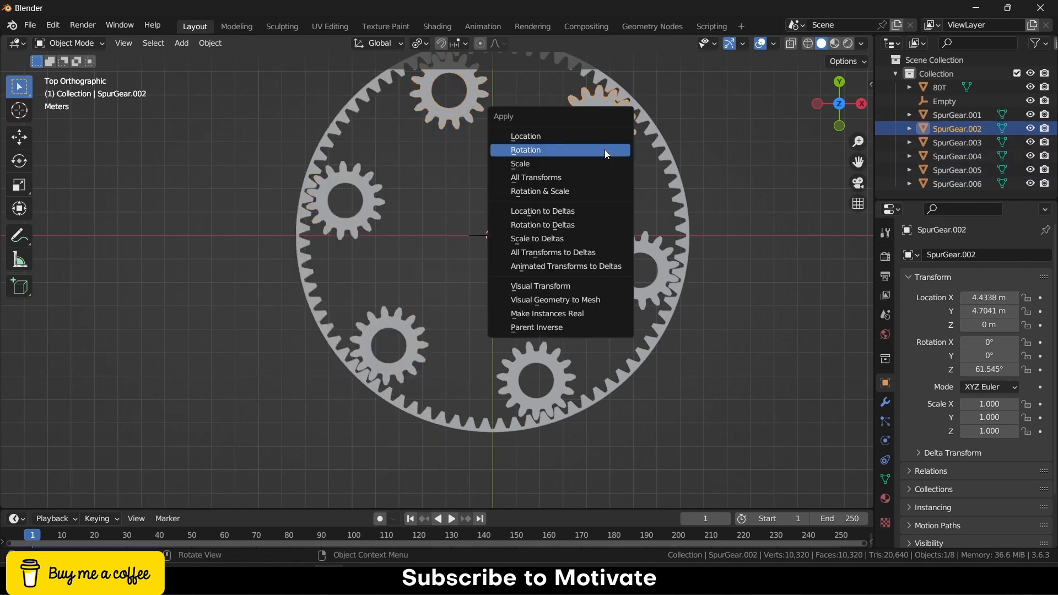
{"action": "left_click", "coordinate": [604, 150]}
{"action": "left_click", "coordinate": [576, 204]}
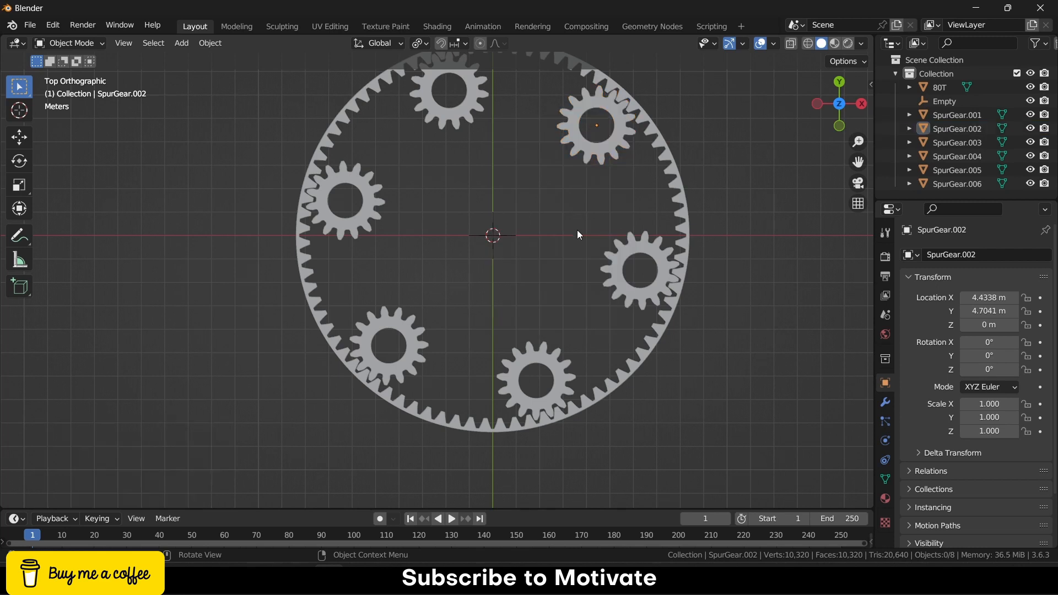
- Thicken the 80T ring gear in Edit Mode by extruding its outer face loop about 0.54 m outward along the normals
{"action": "middle_click_drag", "start_coordinate": [687, 270], "coordinate": [610, 391]}
{"action": "left_click", "coordinate": [611, 391]}
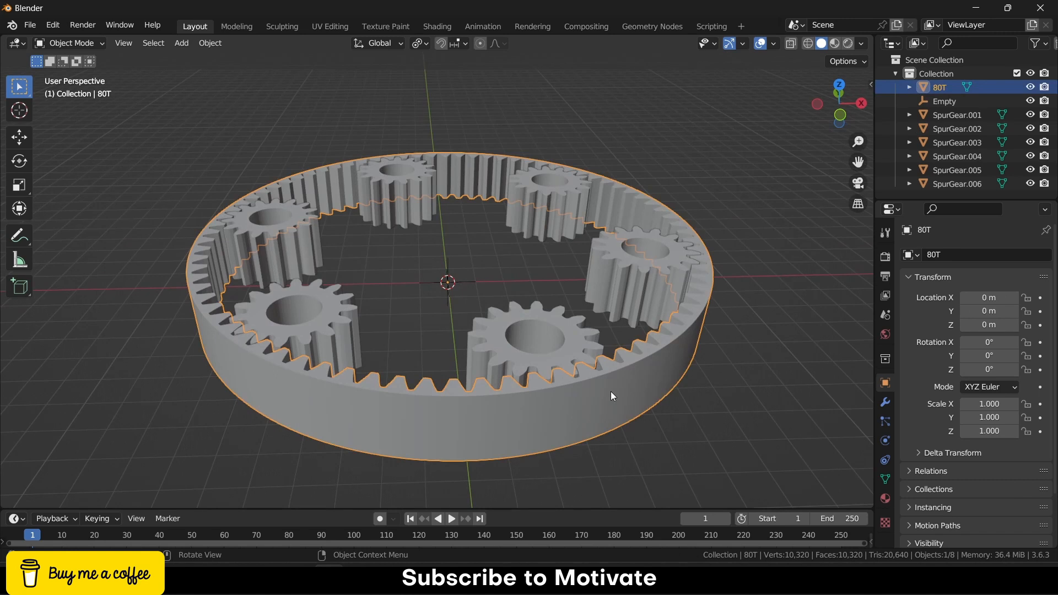
{"action": "key", "text": "Tab"}
{"action": "key", "text": "3"}
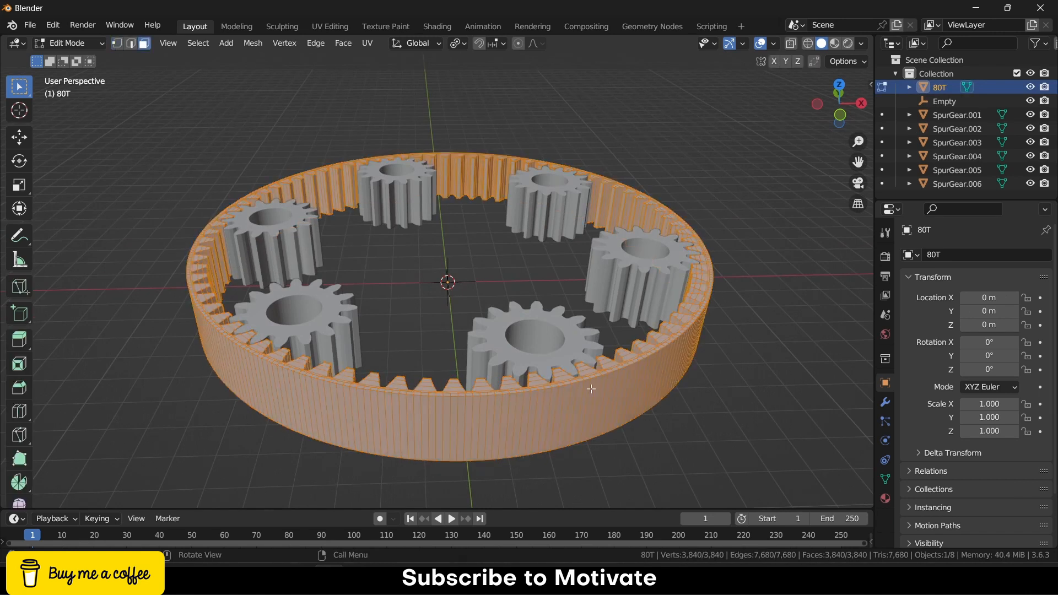
{"action": "left_click", "coordinate": [455, 414]}
{"action": "left_click", "coordinate": [460, 419]}
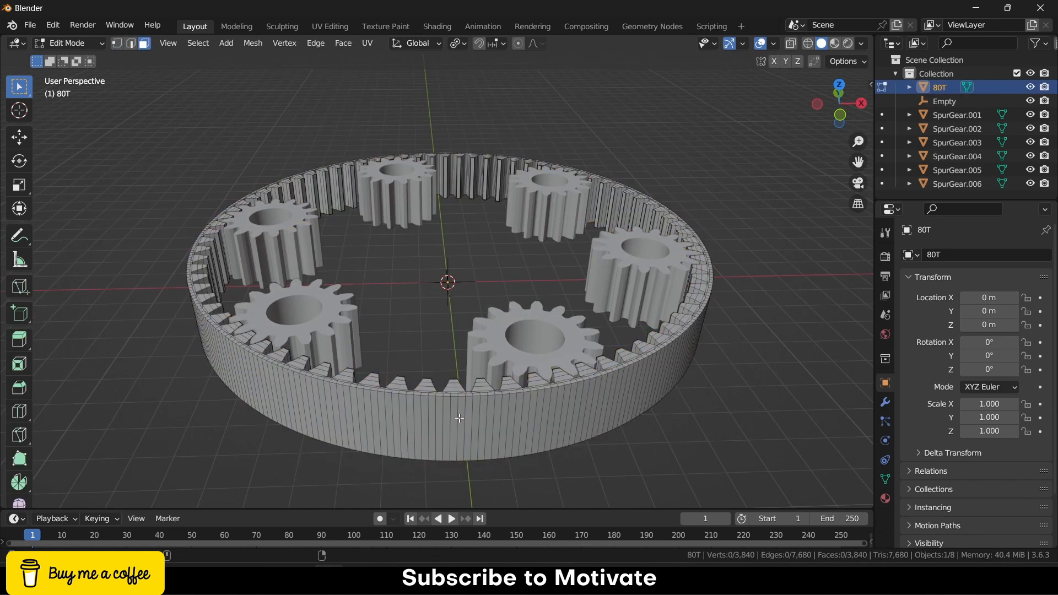
{"action": "left_click", "coordinate": [460, 419], "text": "alt"}
{"action": "key", "text": "alt+e"}
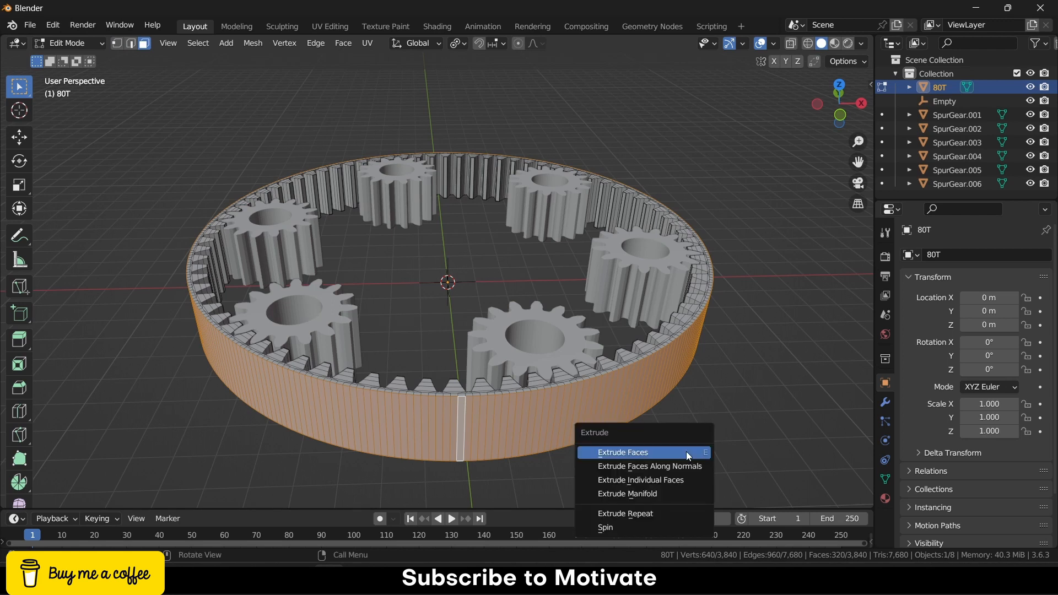
{"action": "left_click", "coordinate": [685, 463]}
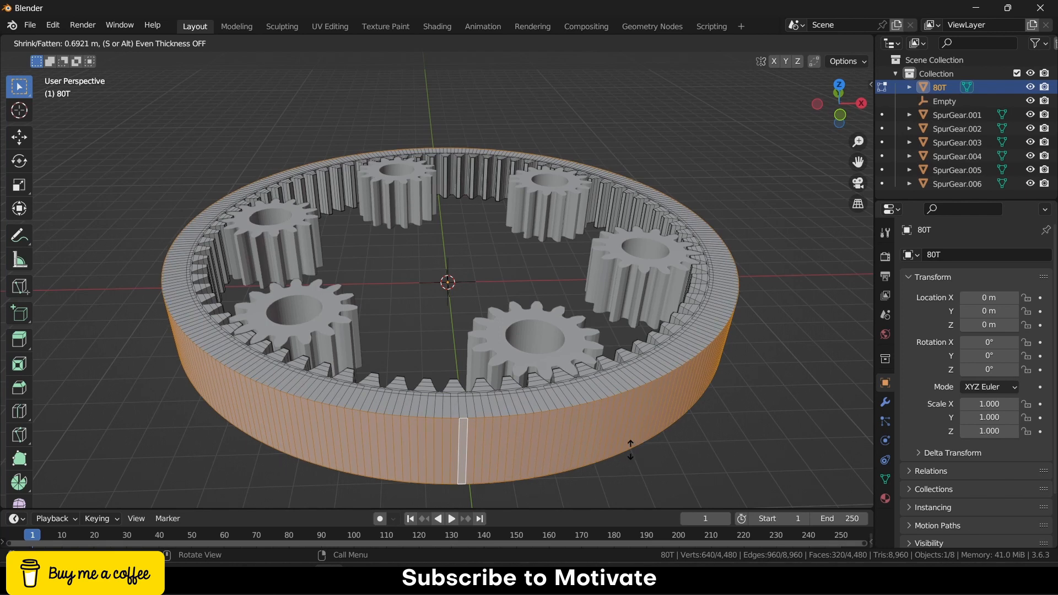
{"action": "left_click", "coordinate": [620, 452]}
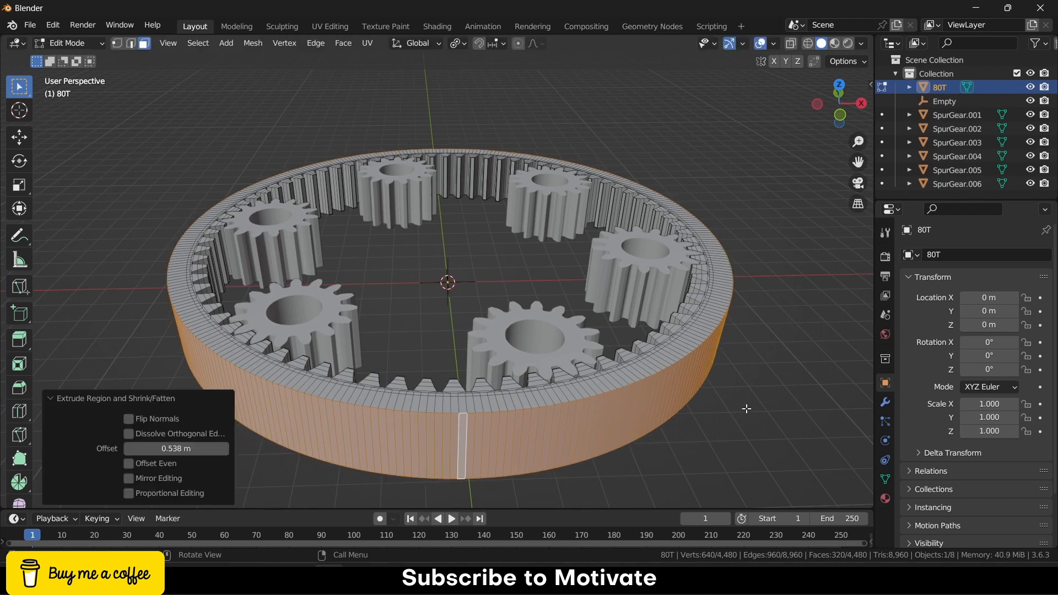
{"action": "left_click", "coordinate": [747, 408]}
{"action": "key", "text": "KP_7"}
{"action": "scroll", "coordinate": [746, 408], "scroll_direction": "down", "scroll_amount": 5}
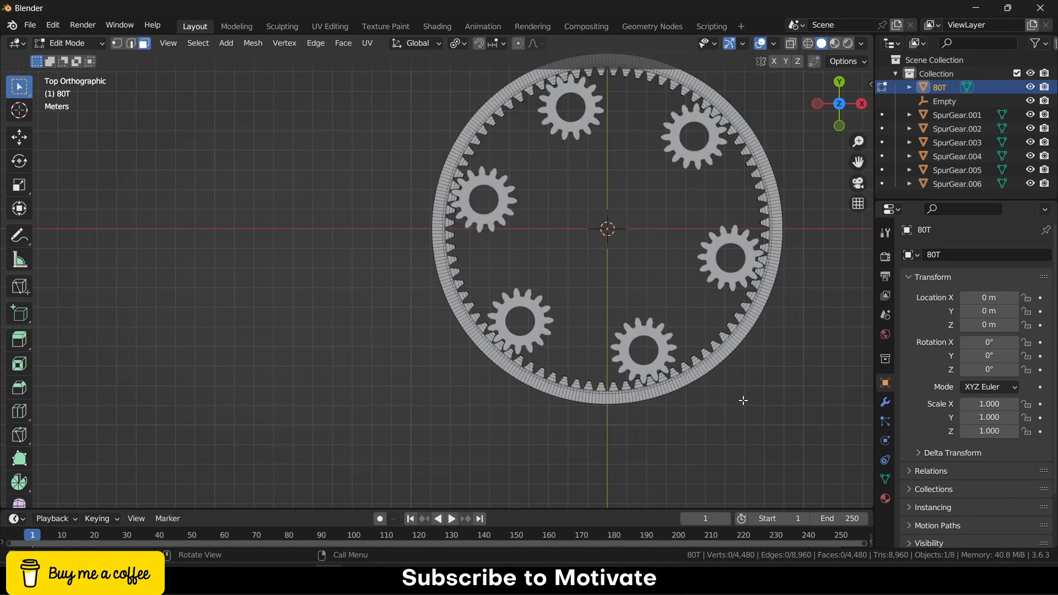
{"action": "middle_click_drag", "start_coordinate": [772, 298], "coordinate": [568, 265], "text": "shift"}
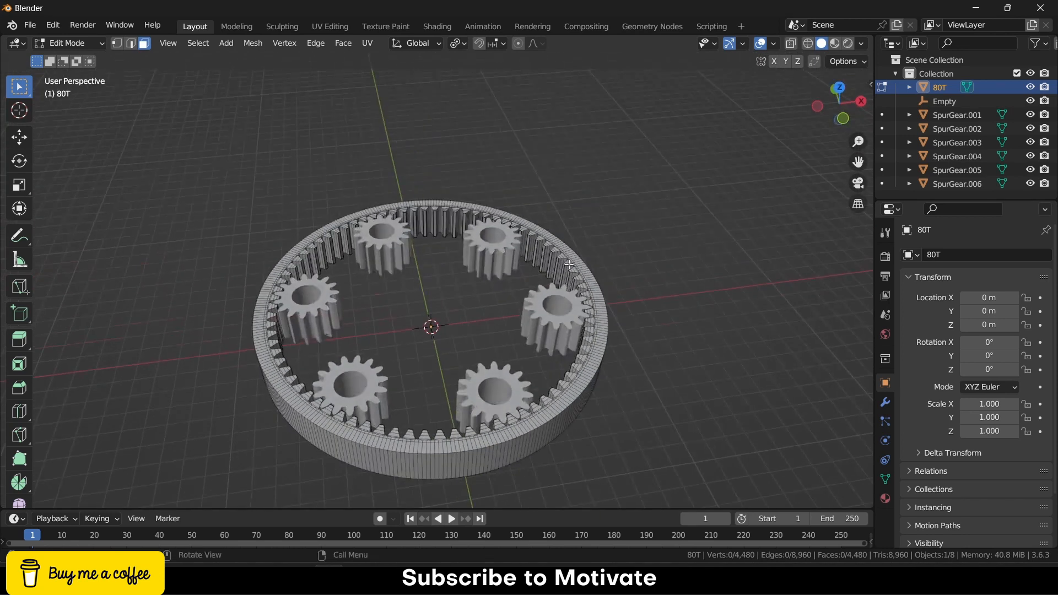
{"action": "key", "text": "Tab"}
- Select all six spur gears and raise them together by 1 m along the Z axis
{"action": "left_click", "coordinate": [558, 311]}
{"action": "left_click", "coordinate": [485, 253], "text": "shift"}
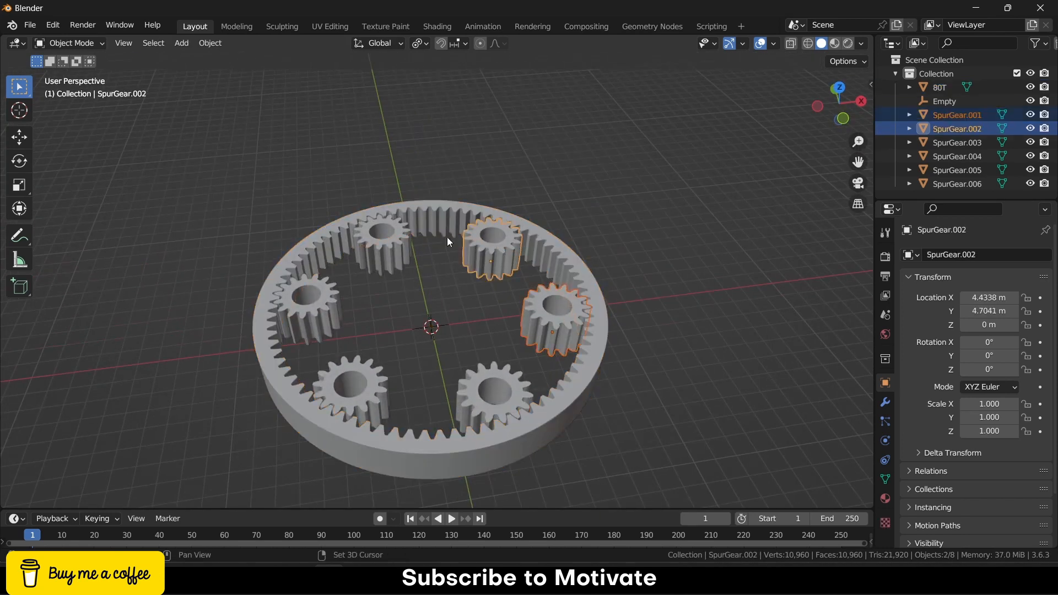
{"action": "left_click", "coordinate": [364, 261], "text": "shift"}
{"action": "left_click", "coordinate": [319, 325], "text": "shift"}
{"action": "left_click", "coordinate": [349, 375], "text": "shift"}
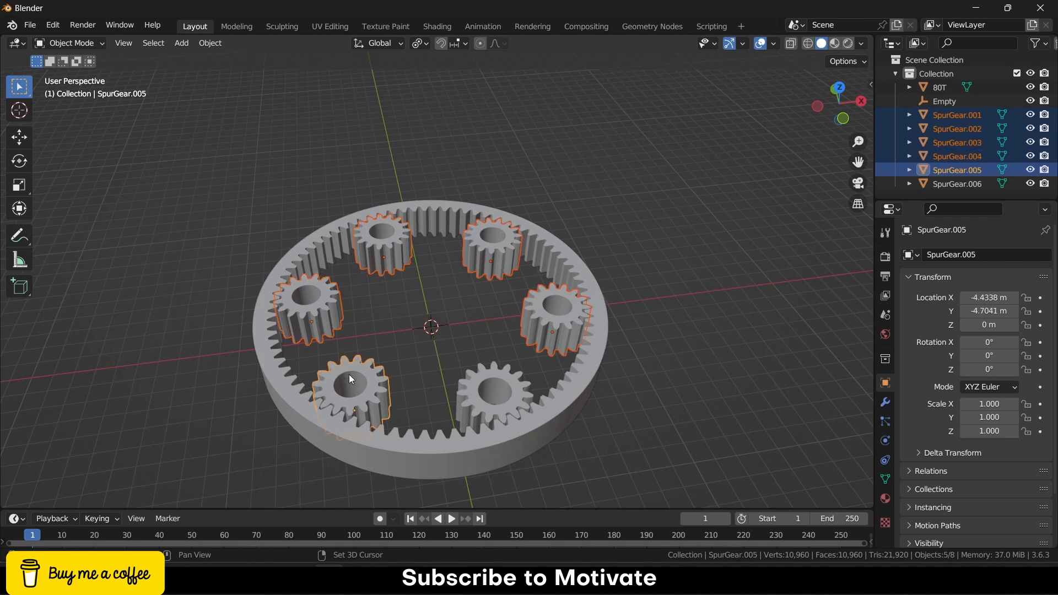
{"action": "left_click", "coordinate": [488, 396], "text": "shift"}
{"action": "key", "text": "g"}
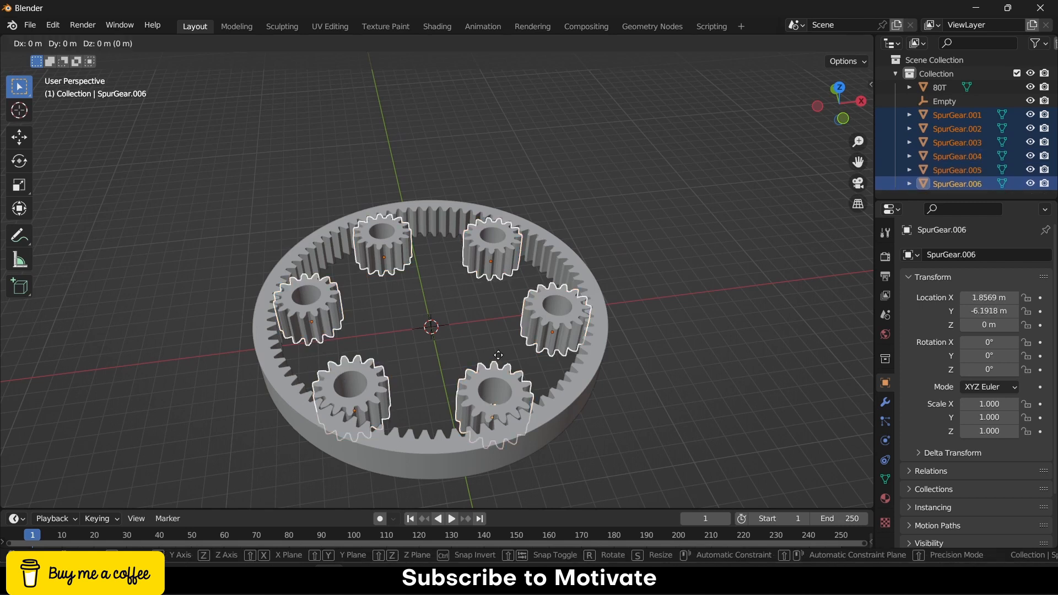
{"action": "key", "text": "z"}
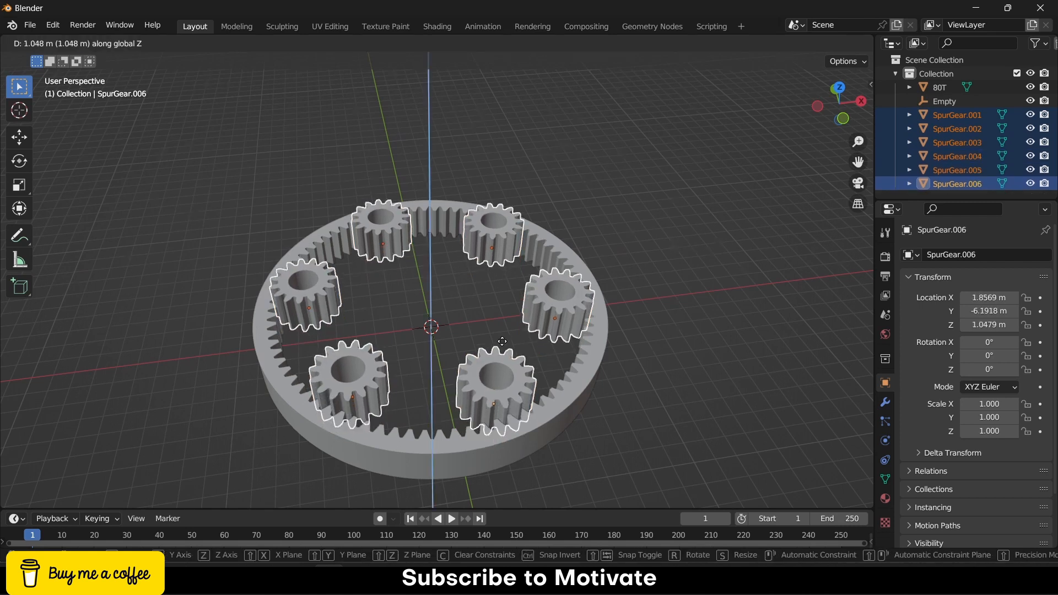
{"action": "key", "text": "1"}
{"action": "key", "text": "Return"}
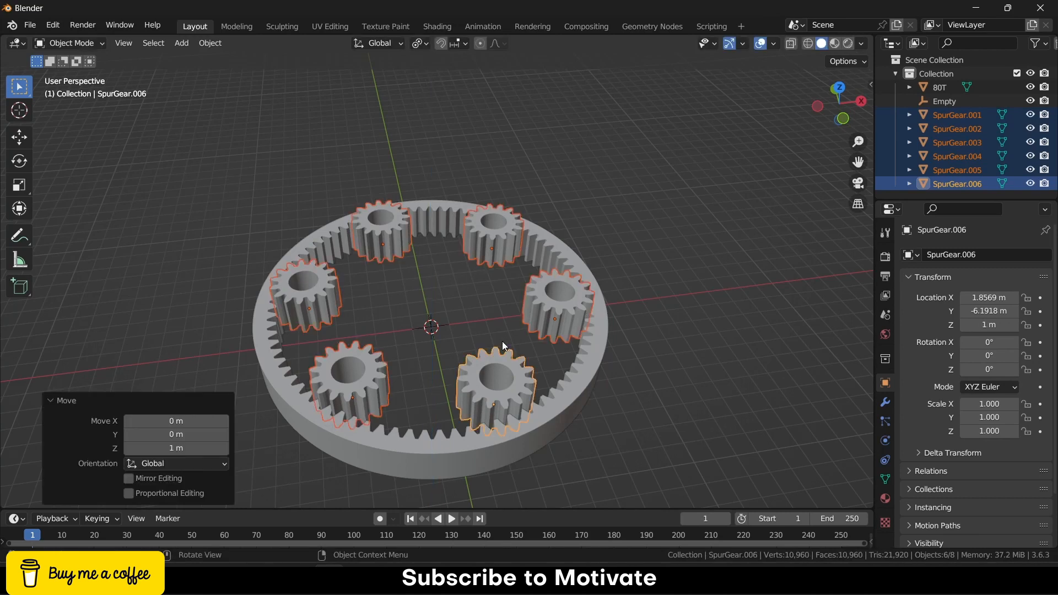
{"action": "left_click", "coordinate": [650, 298]}
{"action": "mouse_move", "coordinate": [646, 293]}
{"action": "middle_mouse_down"}
{"action": "mouse_move", "coordinate": [588, 253]}
{"action": "mouse_move", "coordinate": [661, 307]}
{"action": "middle_mouse_up"}
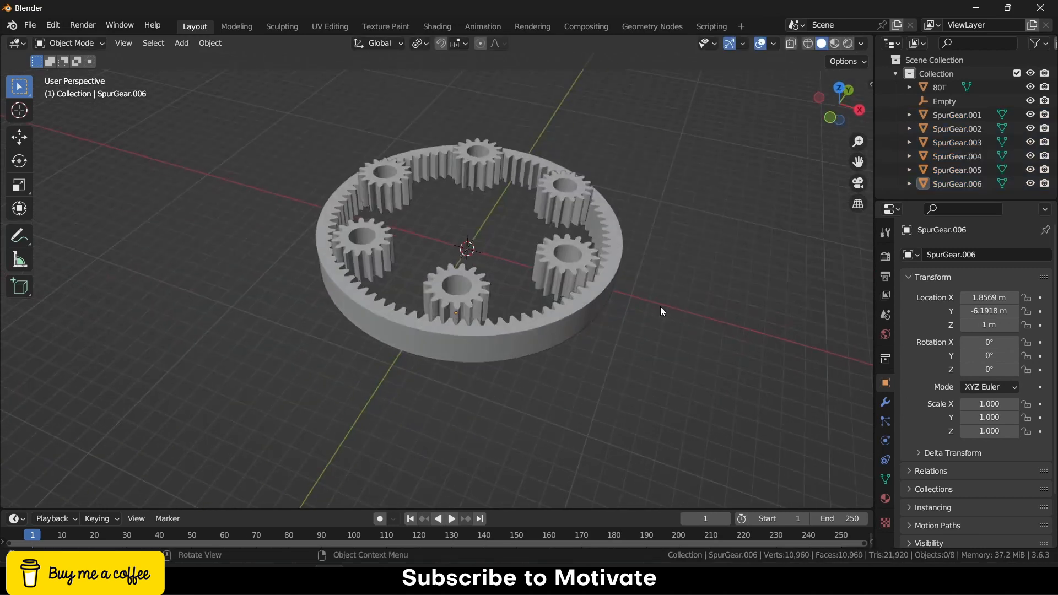
- Add a GearGenMaster external rack from SpurGear.001, changing the new gear's type from spur to RACK
{"action": "key", "text": "KP_7"}
{"action": "key", "text": "Home"}
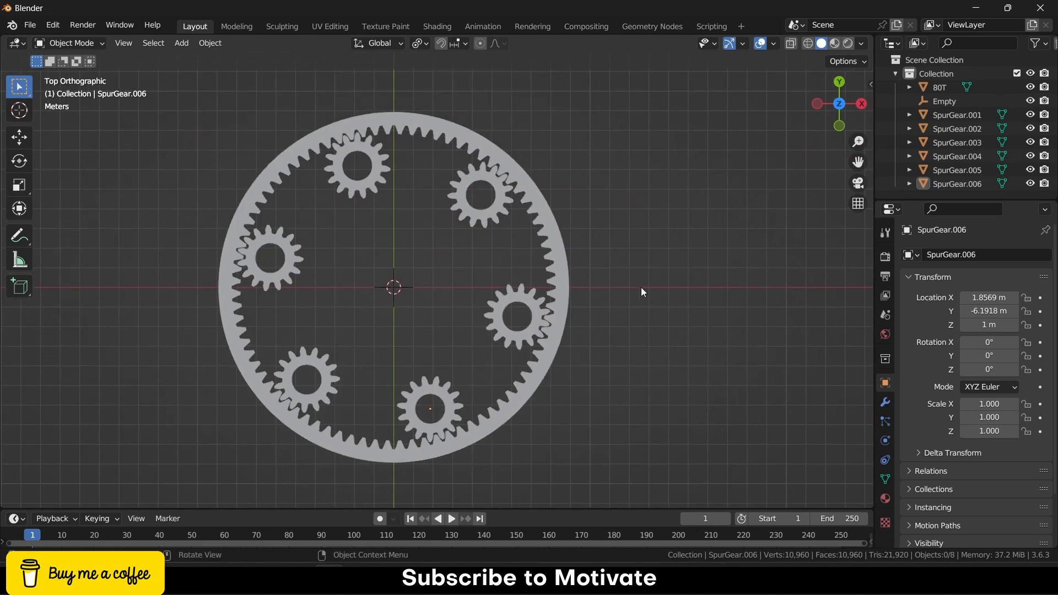
{"action": "scroll", "coordinate": [606, 303], "scroll_direction": "up", "scroll_amount": 4}
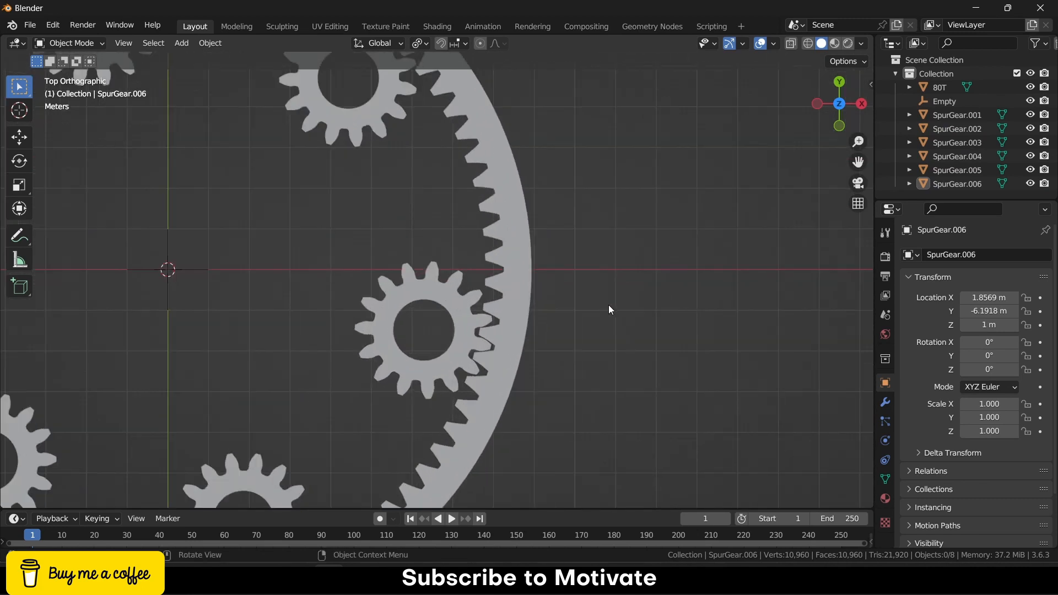
{"action": "left_click", "coordinate": [433, 294]}
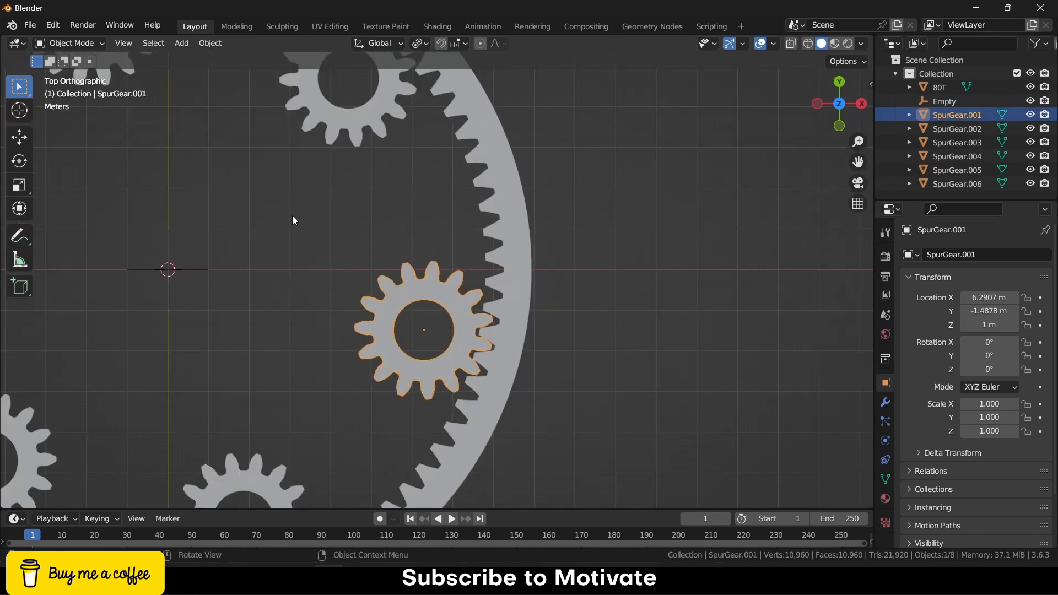
{"action": "left_click", "coordinate": [173, 47]}
{"action": "mouse_move", "coordinate": [201, 58]}
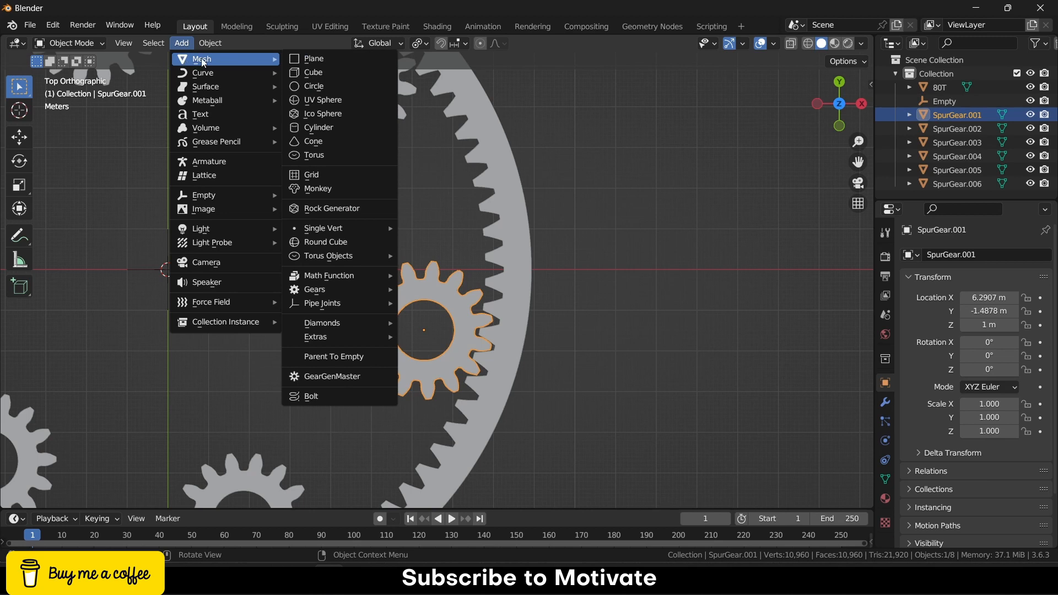
{"action": "left_click", "coordinate": [312, 378]}
{"action": "left_click", "coordinate": [147, 340]}
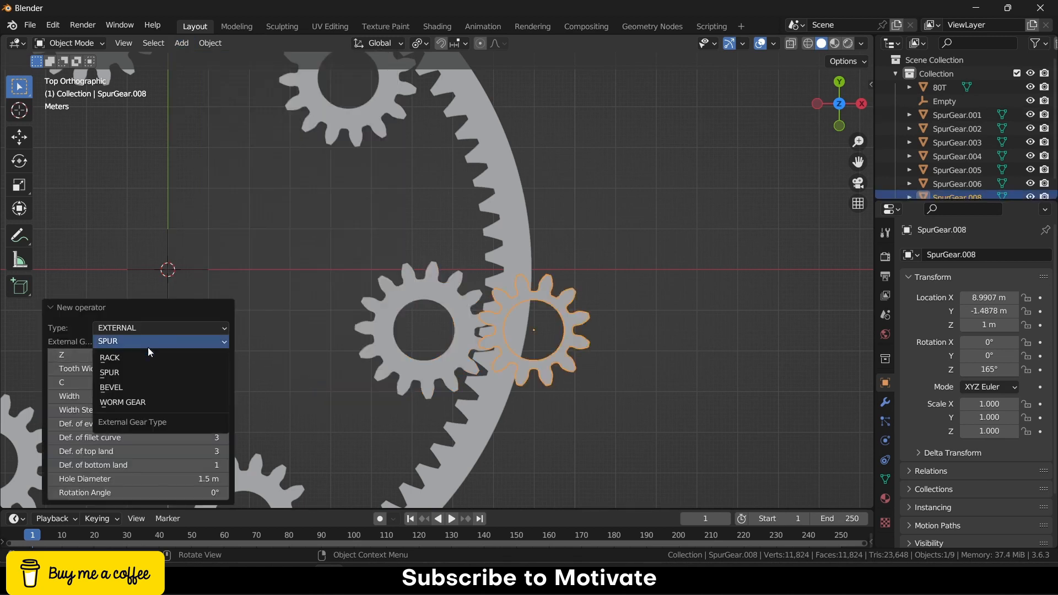
{"action": "left_click", "coordinate": [147, 358]}
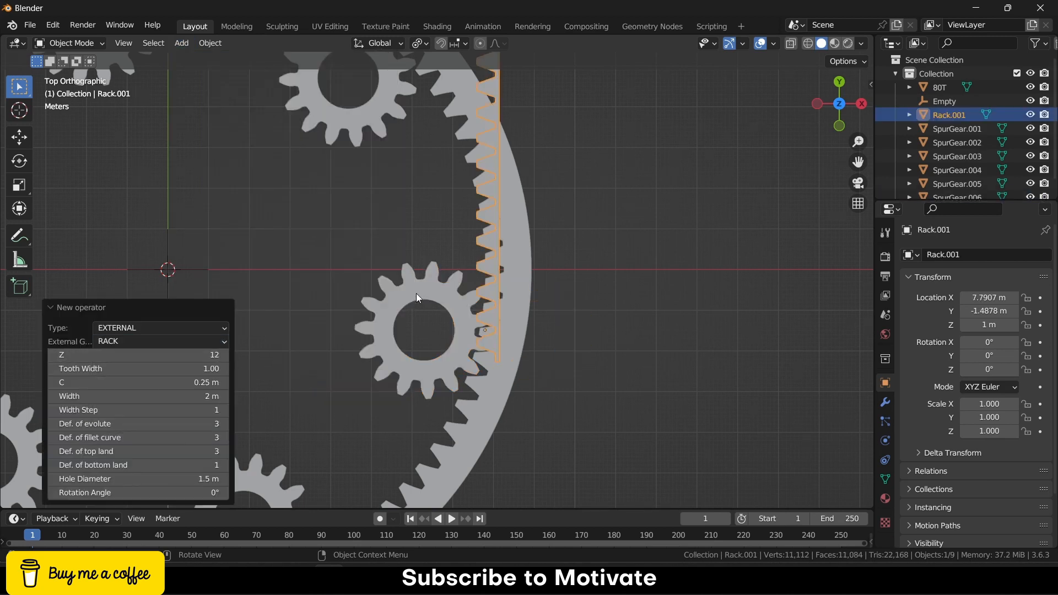
- Lengthen the new rack by increasing its tooth count Z
{"action": "scroll", "coordinate": [417, 294], "scroll_direction": "down", "scroll_amount": 3}
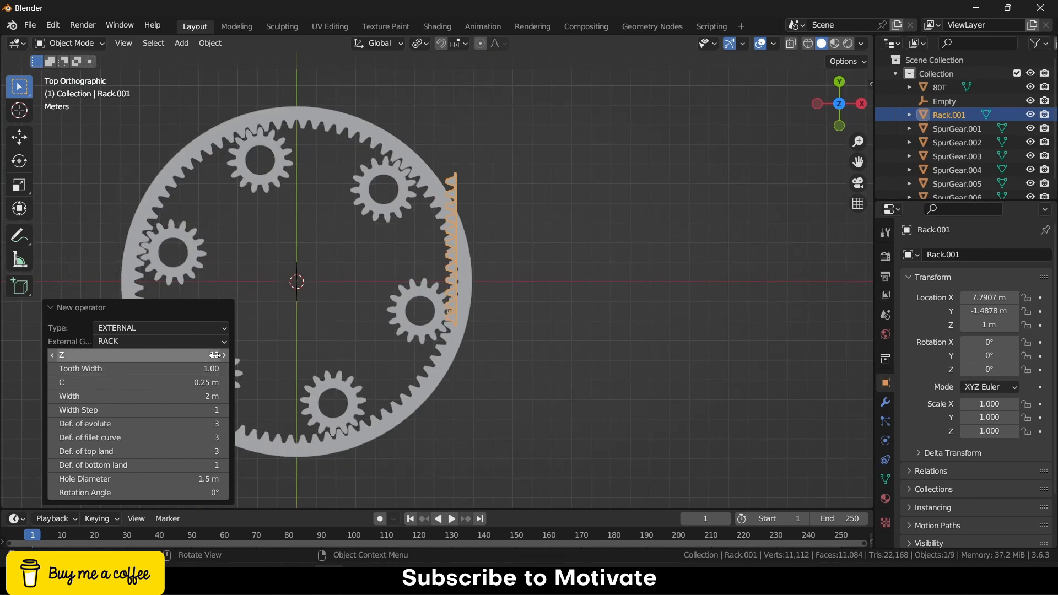
{"action": "left_click_drag", "start_coordinate": [214, 356], "coordinate": [239, 356]}
{"action": "left_click", "coordinate": [562, 319]}
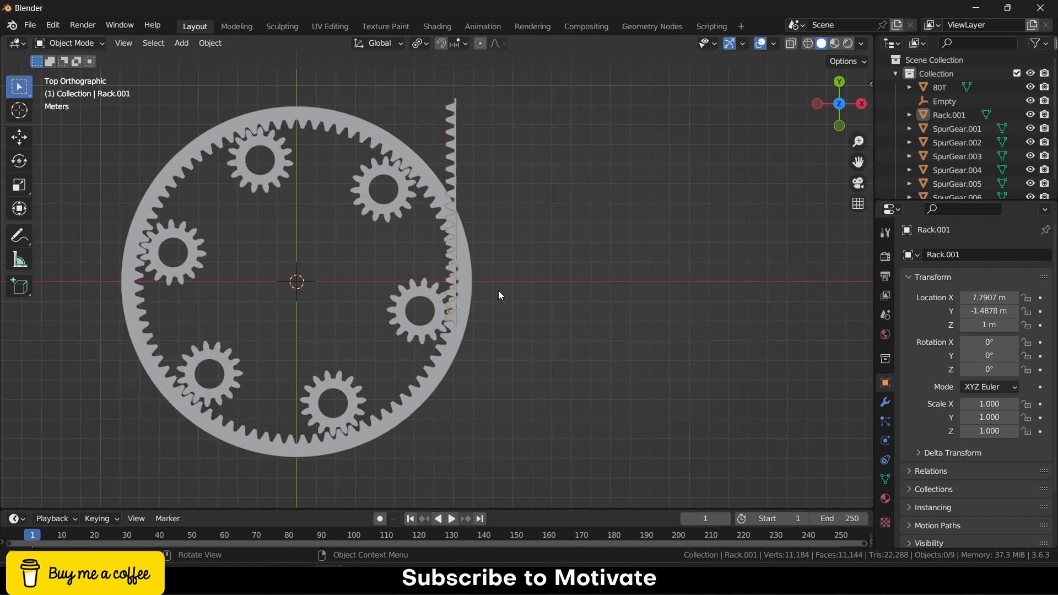
- Inspect where the rack meets the spur gear, then isolate the rack in local view
{"action": "middle_click_drag", "start_coordinate": [498, 290], "coordinate": [448, 177]}
{"action": "scroll", "coordinate": [427, 262], "scroll_direction": "up", "scroll_amount": 3}
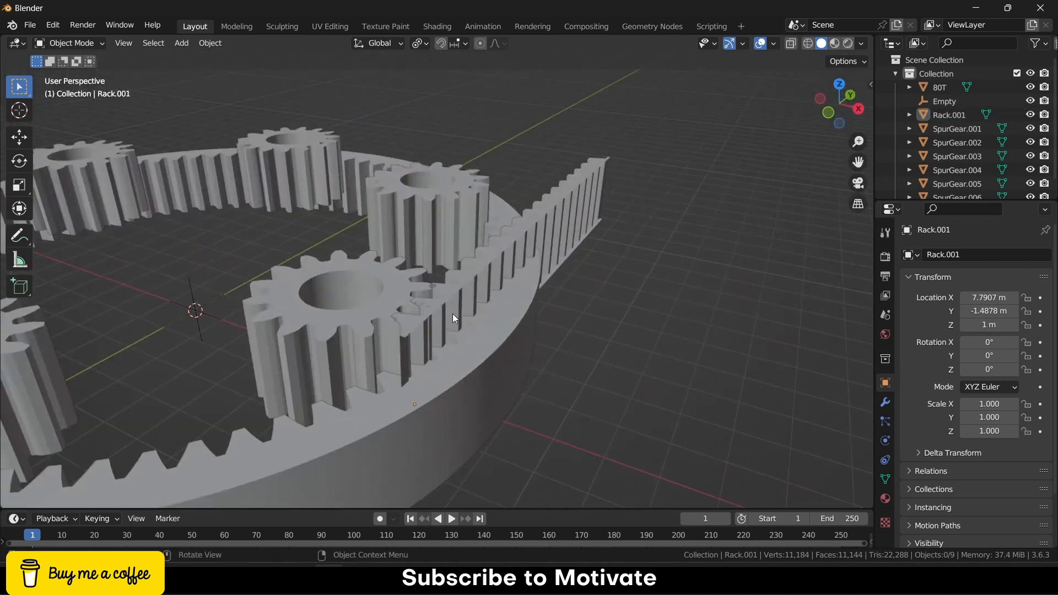
{"action": "middle_click_drag", "start_coordinate": [452, 315], "coordinate": [429, 369]}
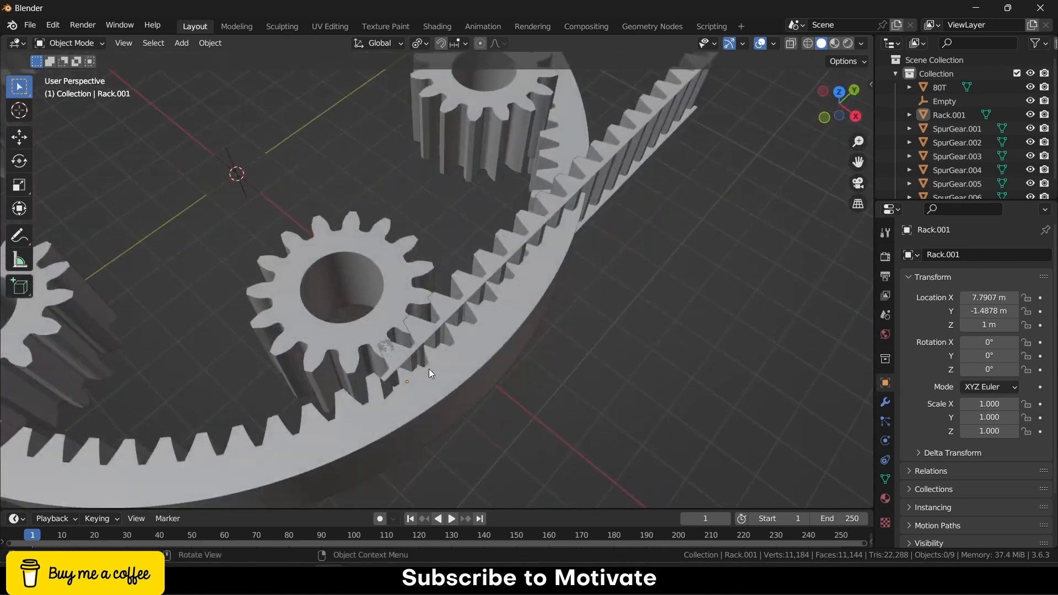
{"action": "left_click", "coordinate": [495, 273]}
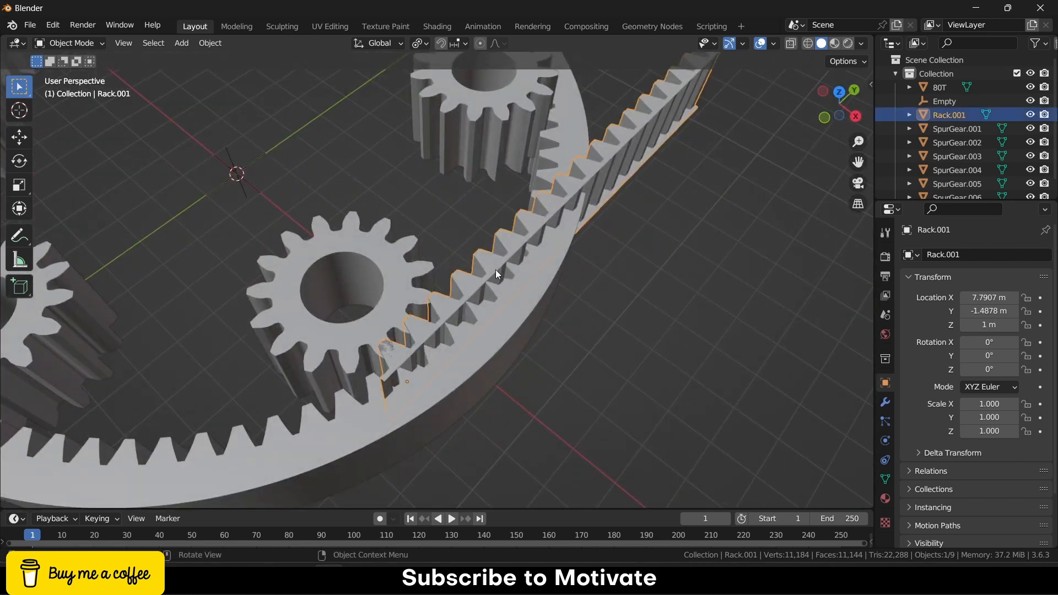
{"action": "key", "text": "KP_Divide"}
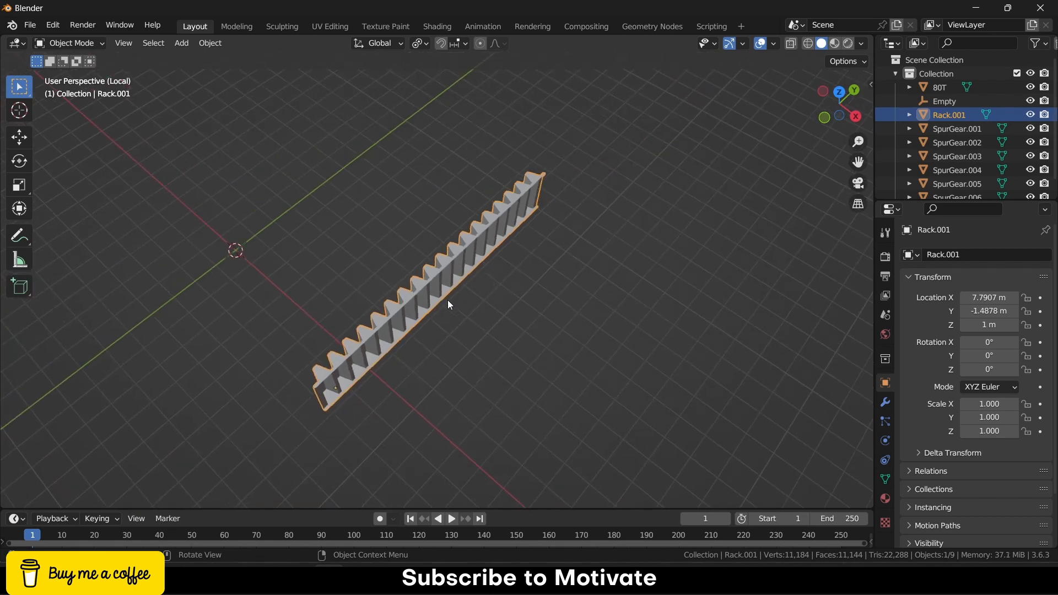